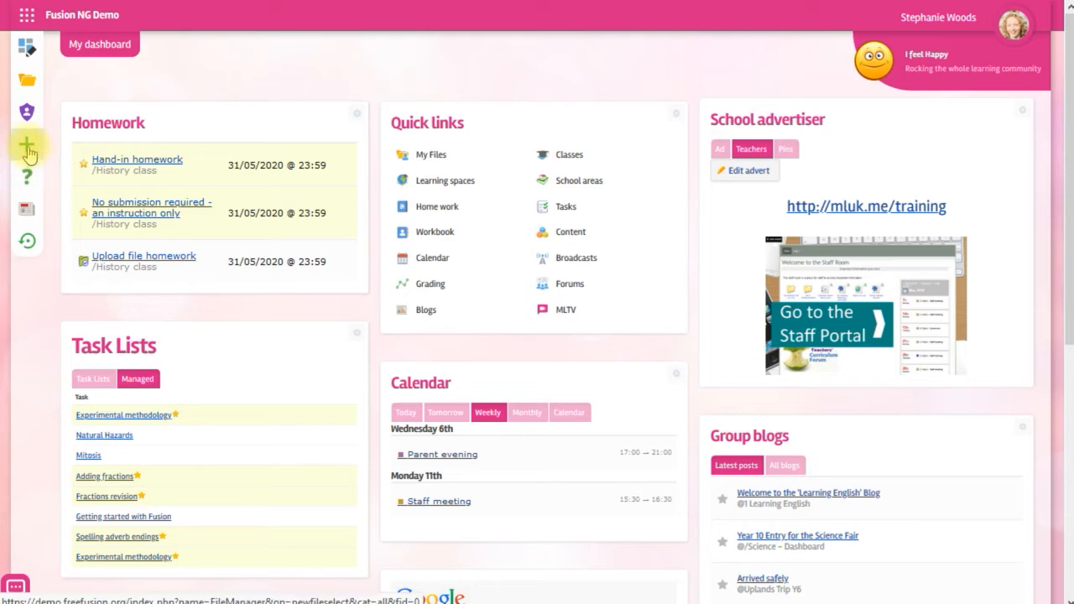
Create a new form with the file name and form title "Parent details form", and insert the purple parents picture in the introduction
{"action": "left_click", "coordinate": [27, 145]}
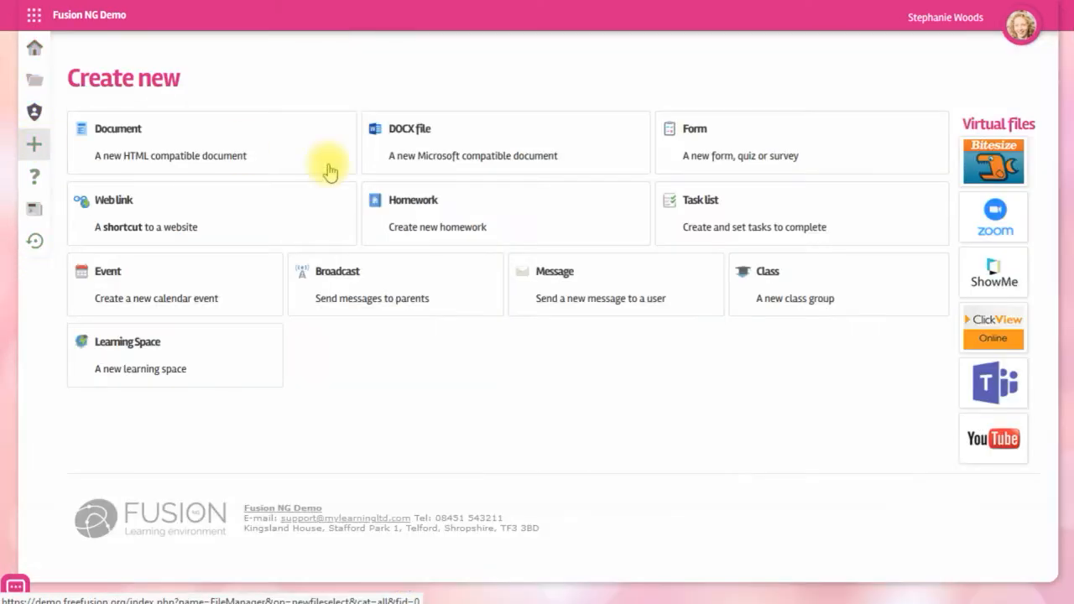
{"action": "left_click", "coordinate": [708, 148]}
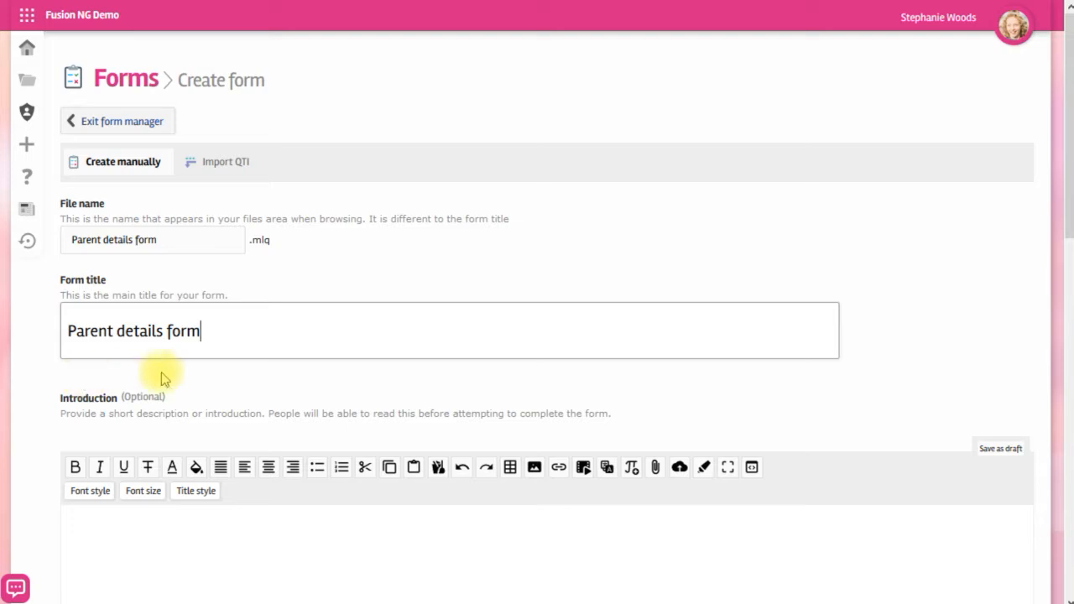
{"action": "scroll", "coordinate": [182, 372], "scroll_direction": "down", "scroll_amount": 3}
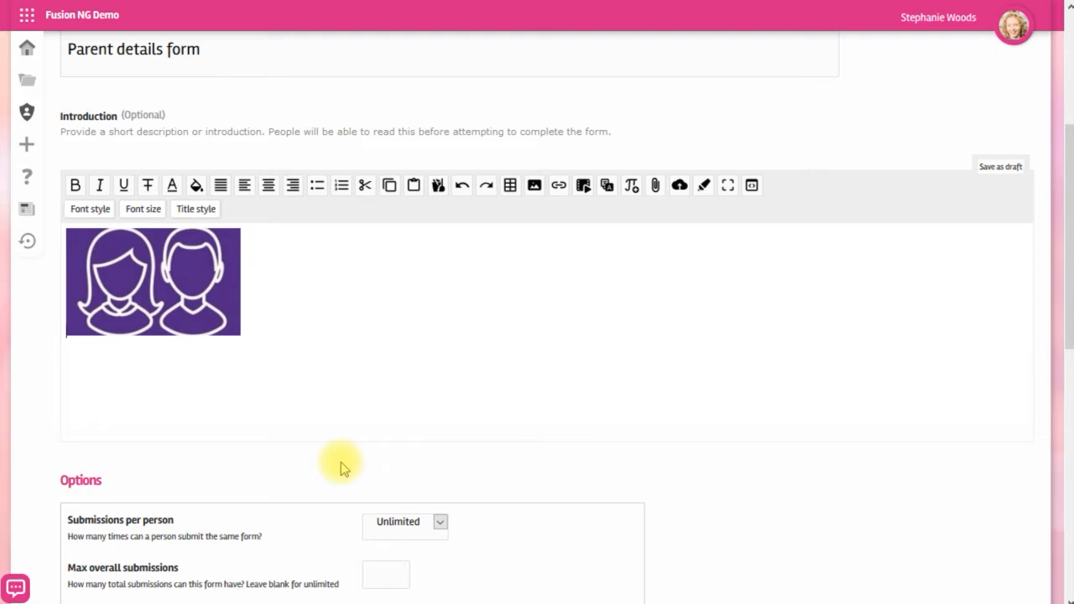
Limit the form to 1 submission per person and turn on anonymous submission
{"action": "scroll", "coordinate": [422, 365], "scroll_direction": "down", "scroll_amount": 3}
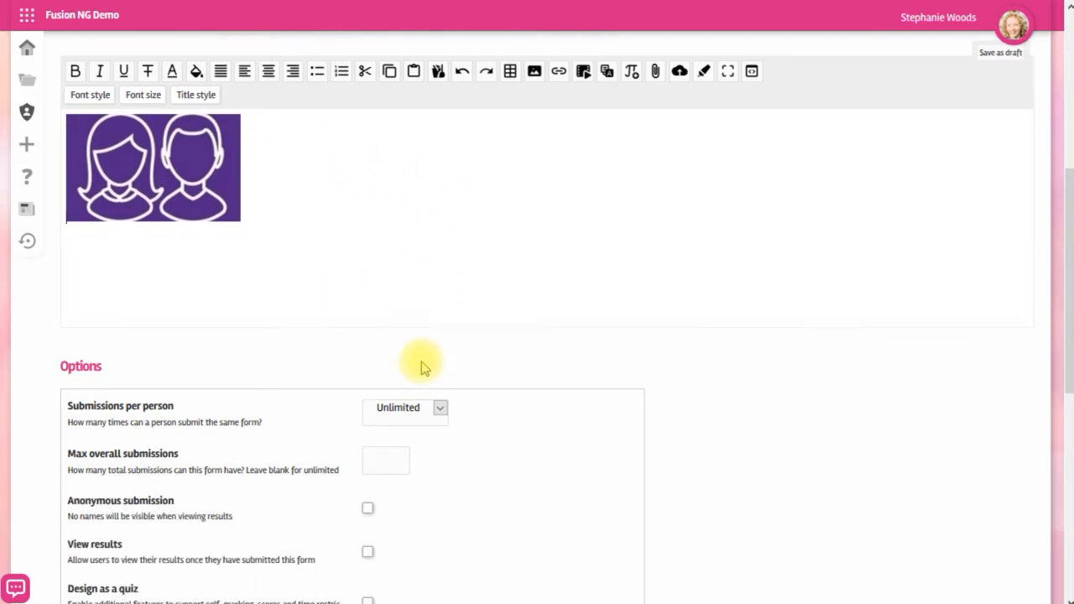
{"action": "scroll", "coordinate": [422, 365], "scroll_direction": "down", "scroll_amount": 2}
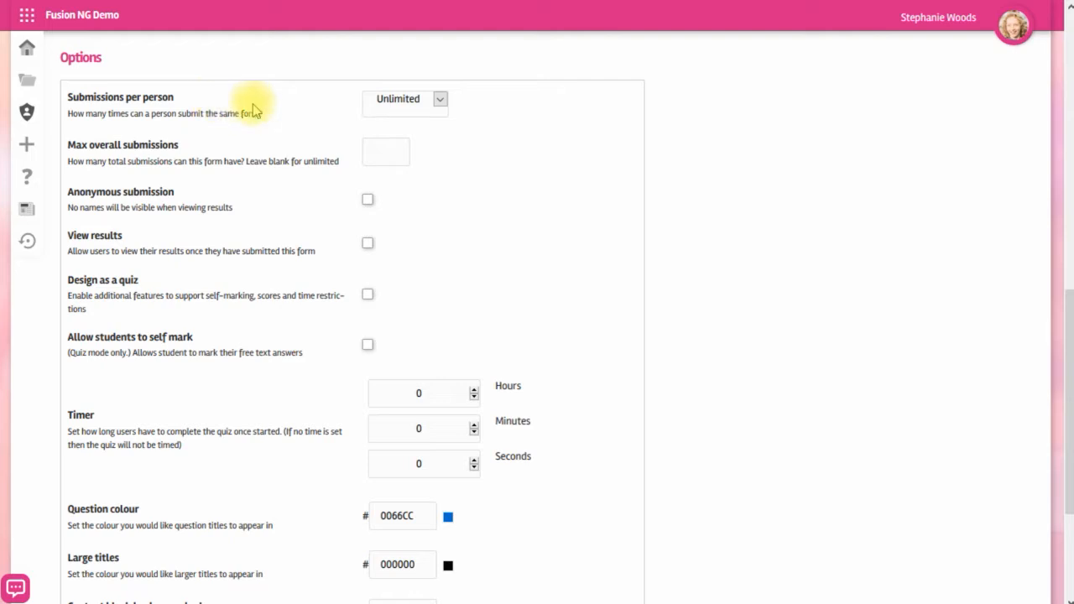
{"action": "left_click", "coordinate": [439, 100]}
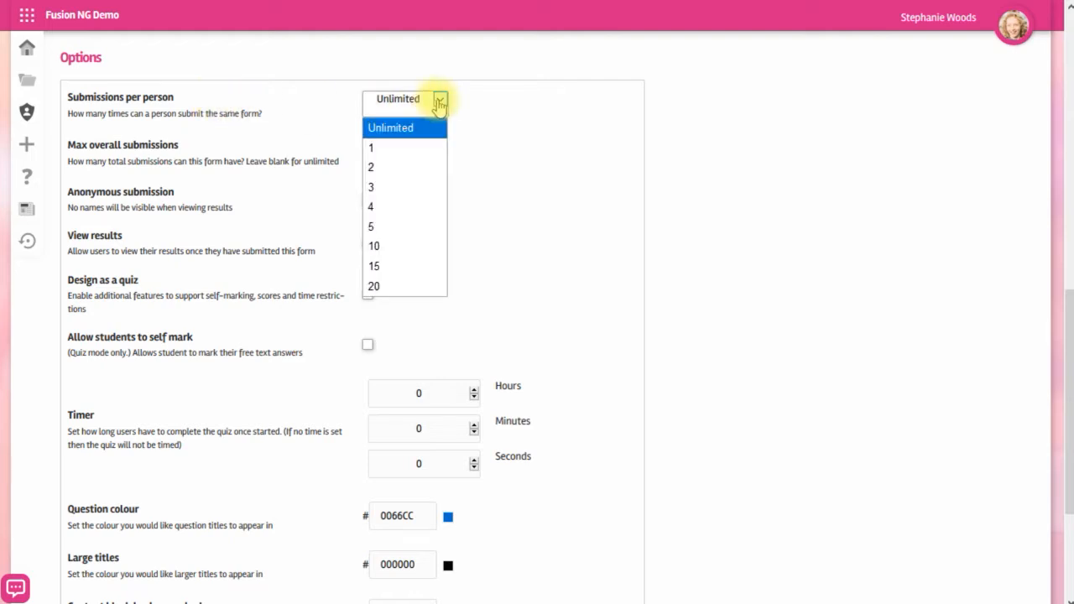
{"action": "left_click", "coordinate": [411, 148]}
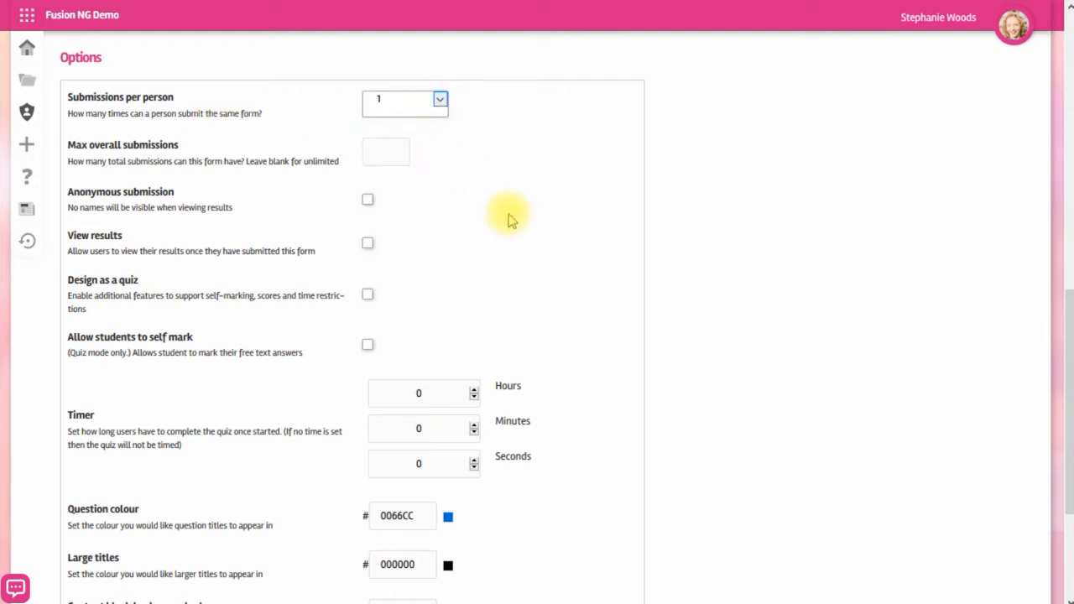
{"action": "key", "text": "Tab"}
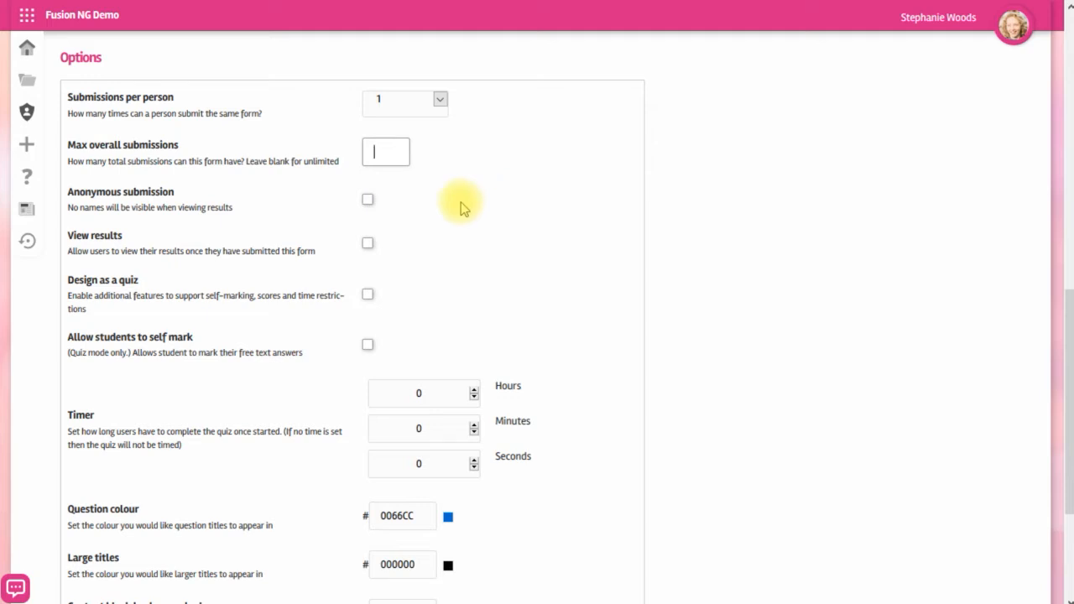
{"action": "left_click", "coordinate": [369, 204]}
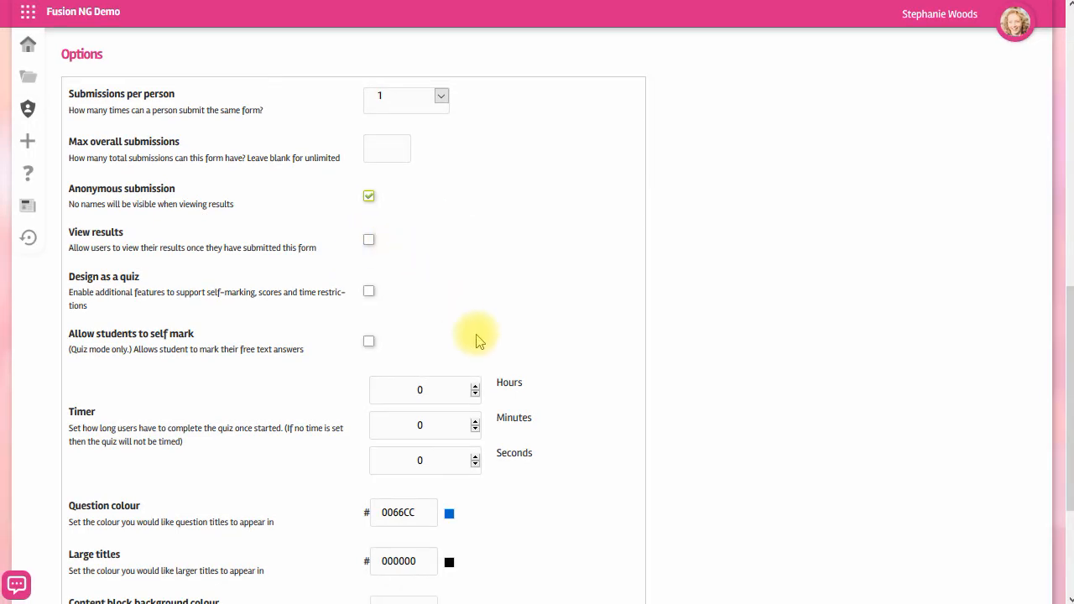
Set the submissions per person to Unlimited and turn off anonymous submission
{"action": "scroll", "coordinate": [566, 346], "scroll_direction": "down", "scroll_amount": 5}
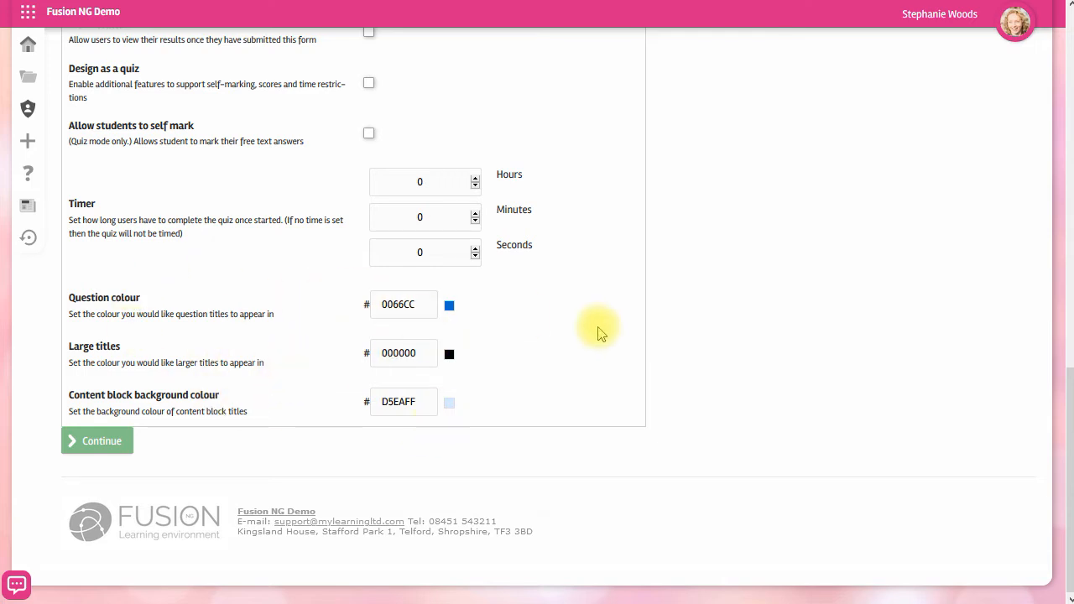
{"action": "scroll", "coordinate": [597, 330], "scroll_direction": "up", "scroll_amount": 2}
{"action": "scroll", "coordinate": [593, 327], "scroll_direction": "up", "scroll_amount": 5}
{"action": "left_click", "coordinate": [438, 169]}
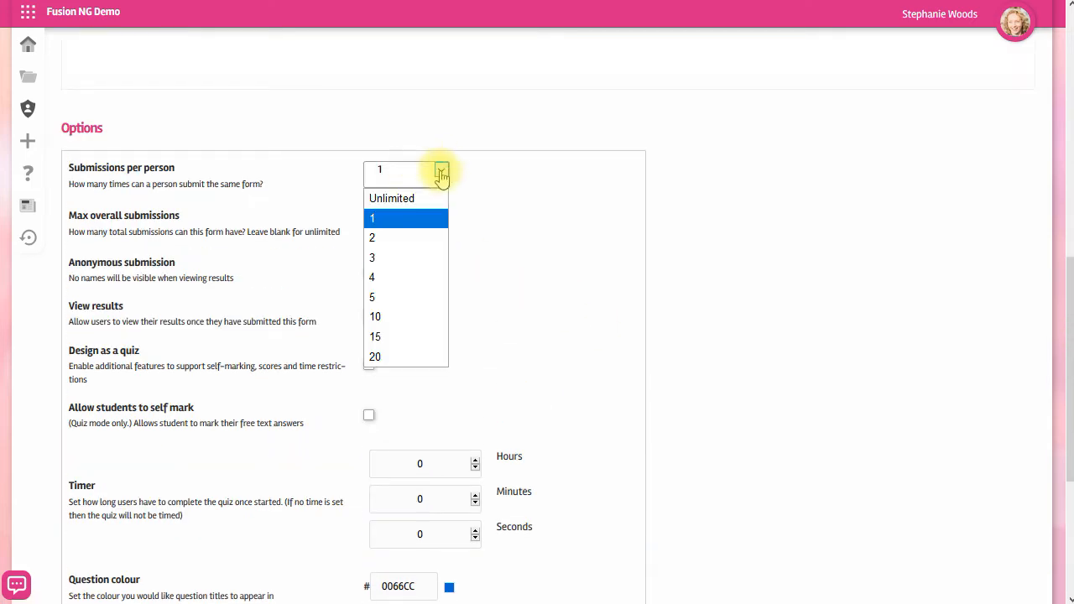
{"action": "left_click", "coordinate": [417, 200]}
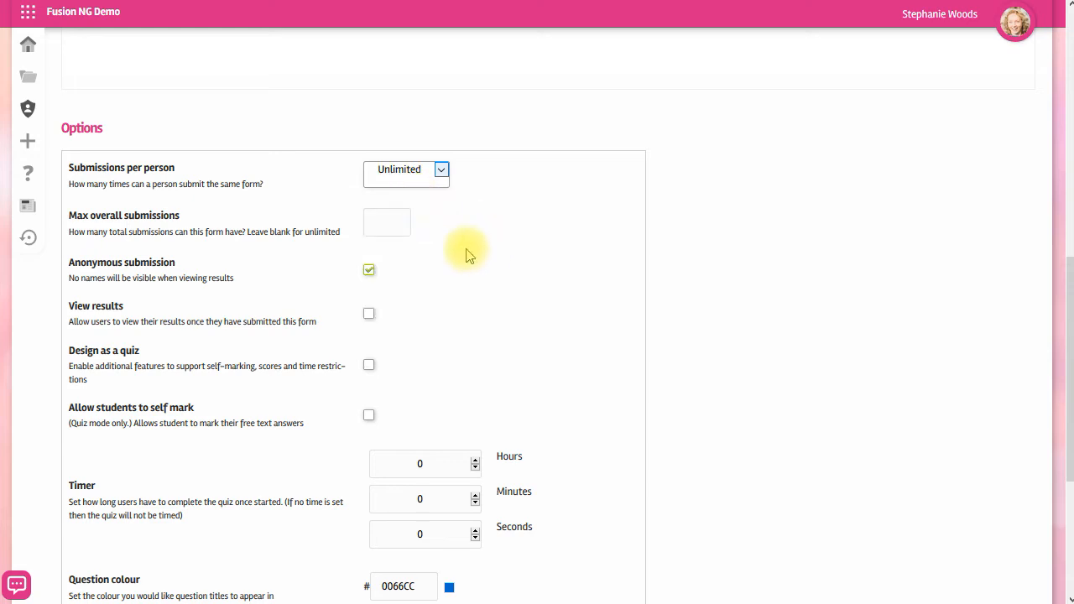
{"action": "left_click", "coordinate": [367, 271]}
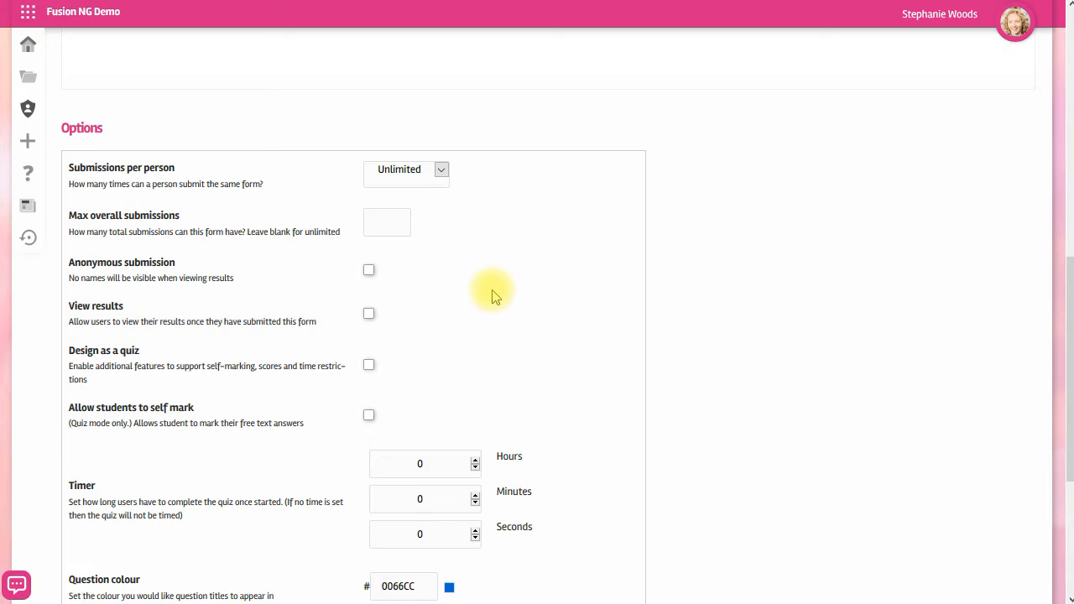
Set the file name to "Parent details form 2" and create the form with the current options
{"action": "scroll", "coordinate": [493, 294], "scroll_direction": "up", "scroll_amount": 5}
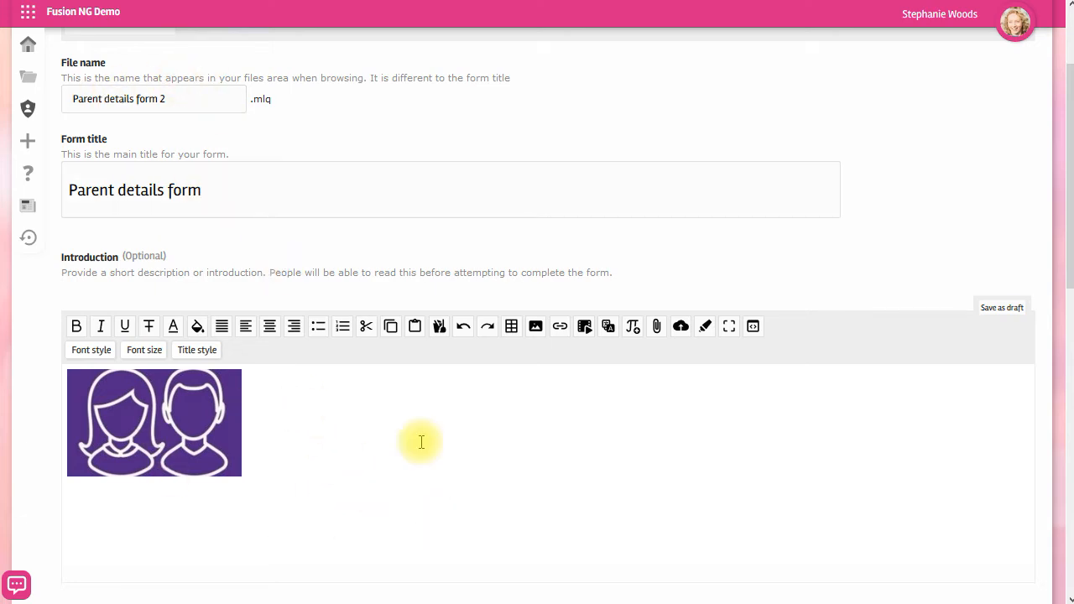
{"action": "scroll", "coordinate": [498, 446], "scroll_direction": "down", "scroll_amount": 10}
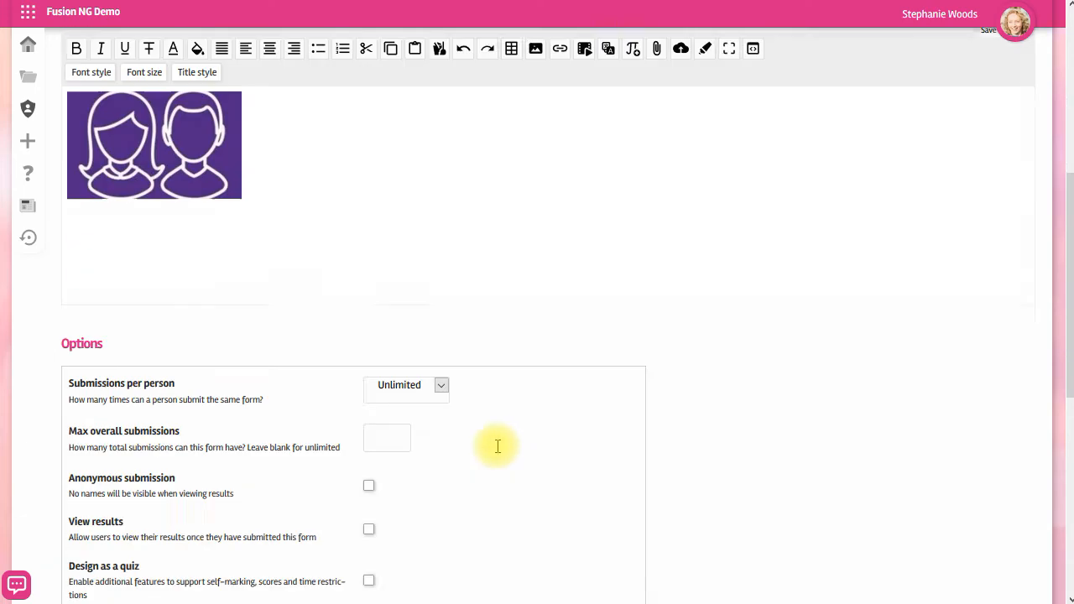
{"action": "left_click", "coordinate": [100, 443]}
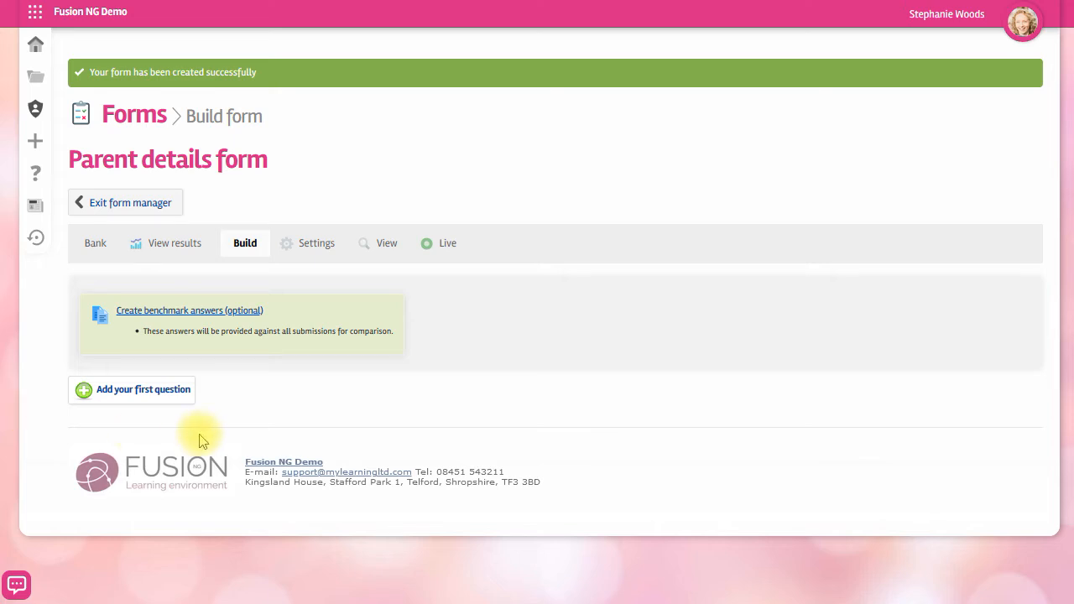
Add a single choice question titled "How happy are you with the school?" as the form's first question
{"action": "left_click", "coordinate": [148, 393]}
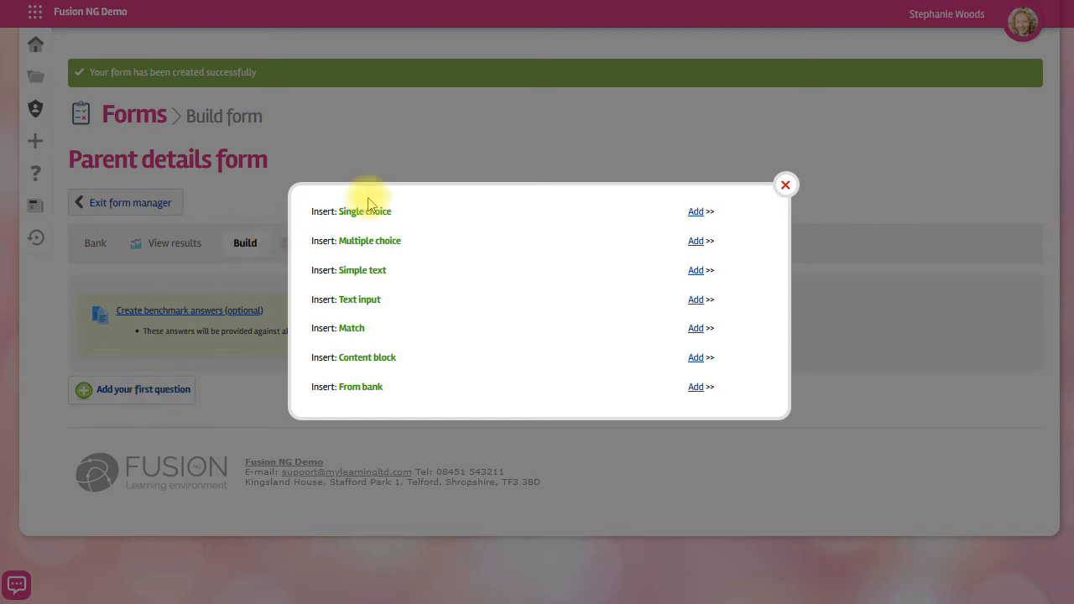
{"action": "left_click", "coordinate": [697, 213]}
{"action": "left_click", "coordinate": [247, 256]}
{"action": "type", "text": "How happy are you with the school?"}
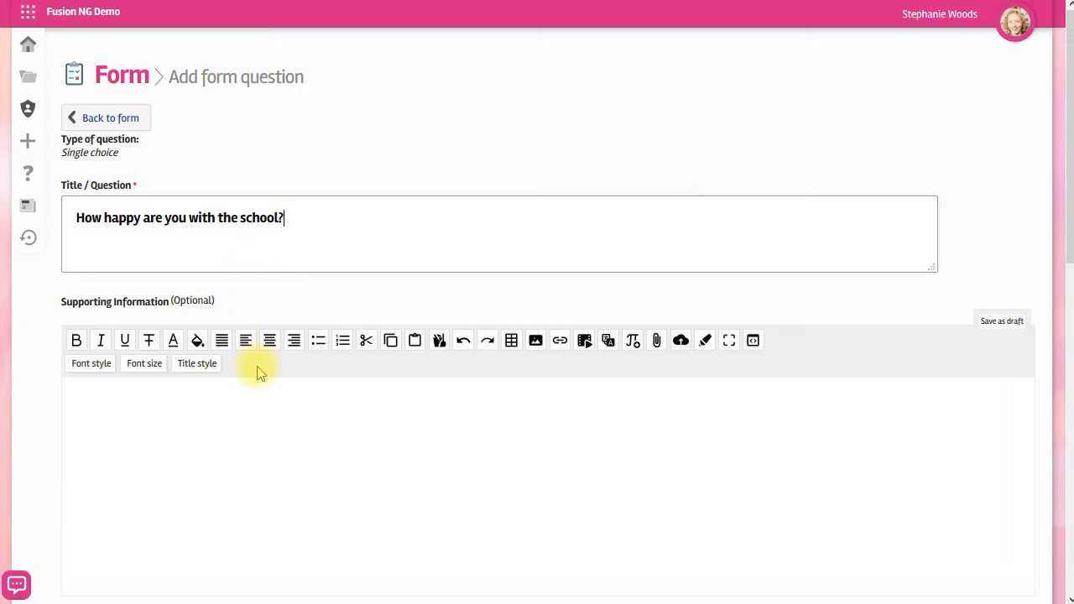
Enter "1 = Excellent" and "5 = Poor" on separate lines as the question's supporting information
{"action": "left_click", "coordinate": [207, 420]}
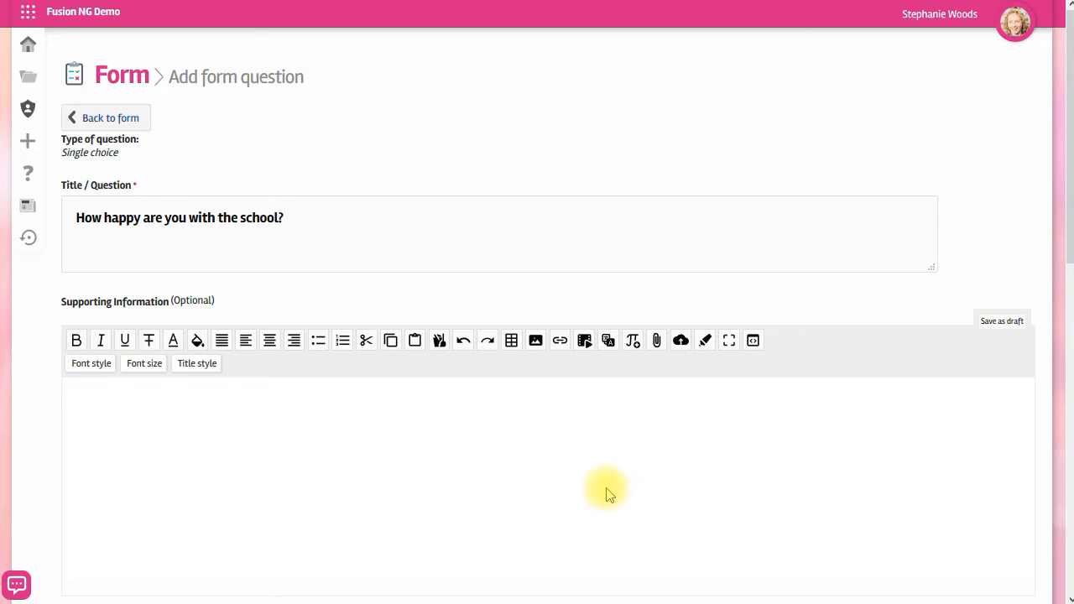
{"action": "type", "text": "1 = Excellent"}
{"action": "key", "text": "Return"}
{"action": "type", "text": "5 = Poor"}
Extend the answer list to five rows and label the answers 1, 2, 3, 4 and 5
{"action": "scroll", "coordinate": [609, 495], "scroll_direction": "down", "scroll_amount": 6}
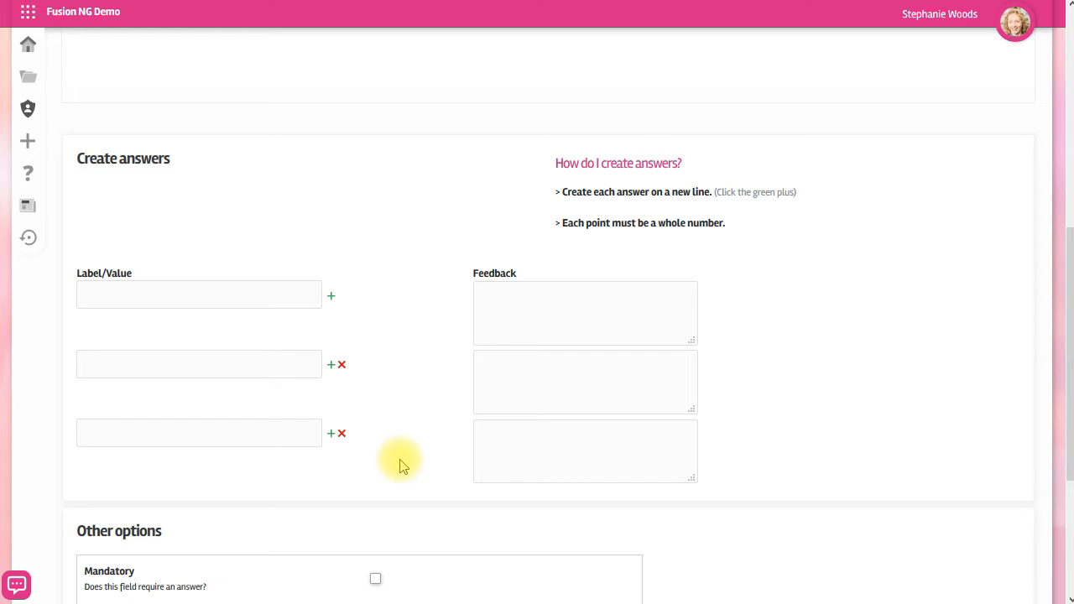
{"action": "left_click", "coordinate": [252, 435]}
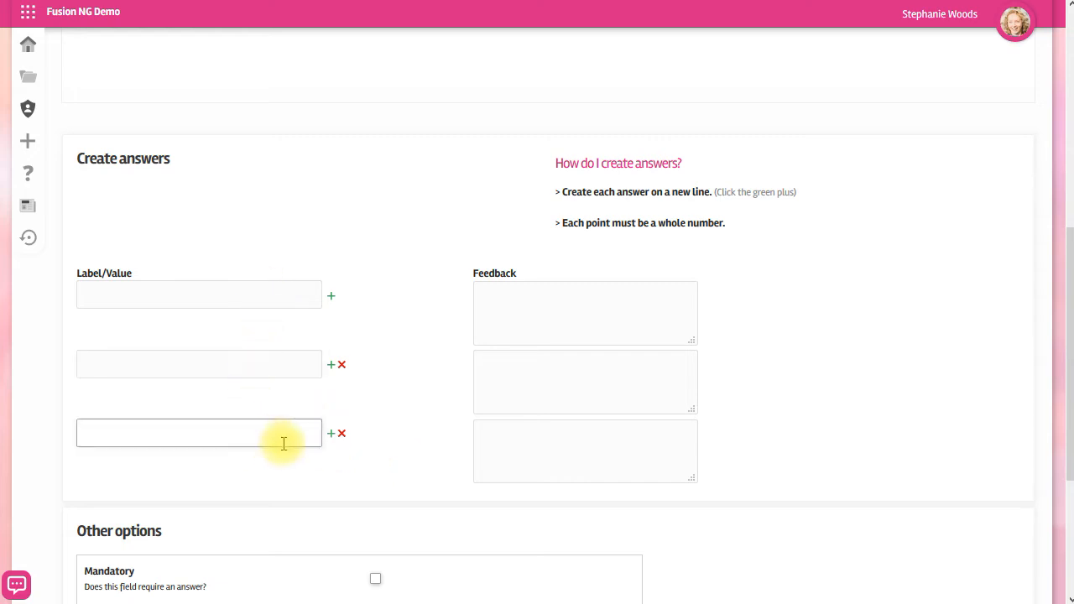
{"action": "left_click", "coordinate": [331, 434]}
{"action": "left_click", "coordinate": [331, 434]}
{"action": "scroll", "coordinate": [391, 427], "scroll_direction": "down", "scroll_amount": 2}
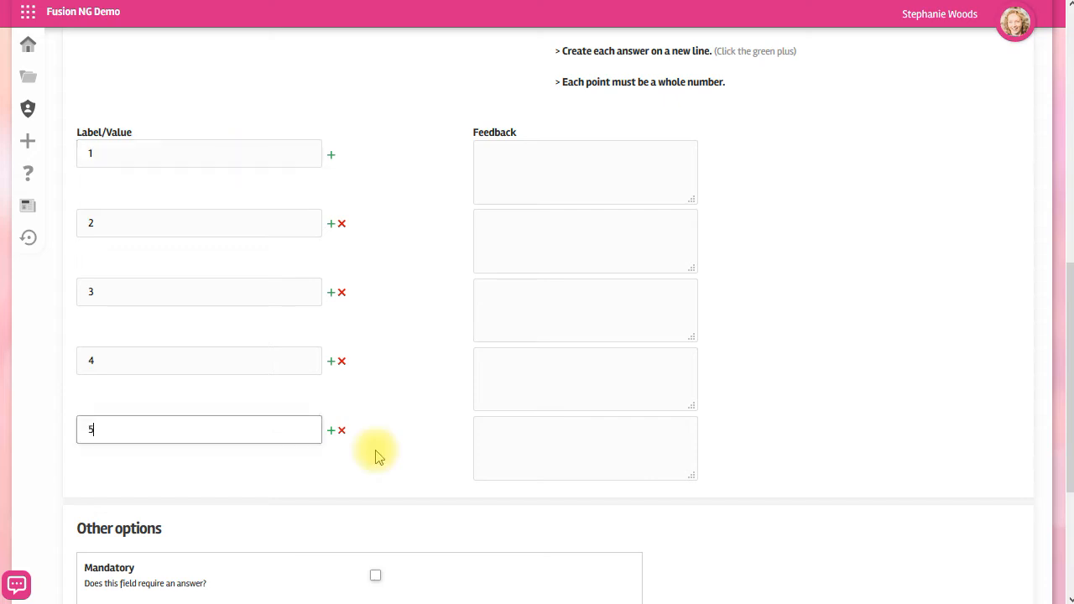
Choose radio buttons as the answer method and create the question
{"action": "scroll", "coordinate": [376, 455], "scroll_direction": "down", "scroll_amount": 3}
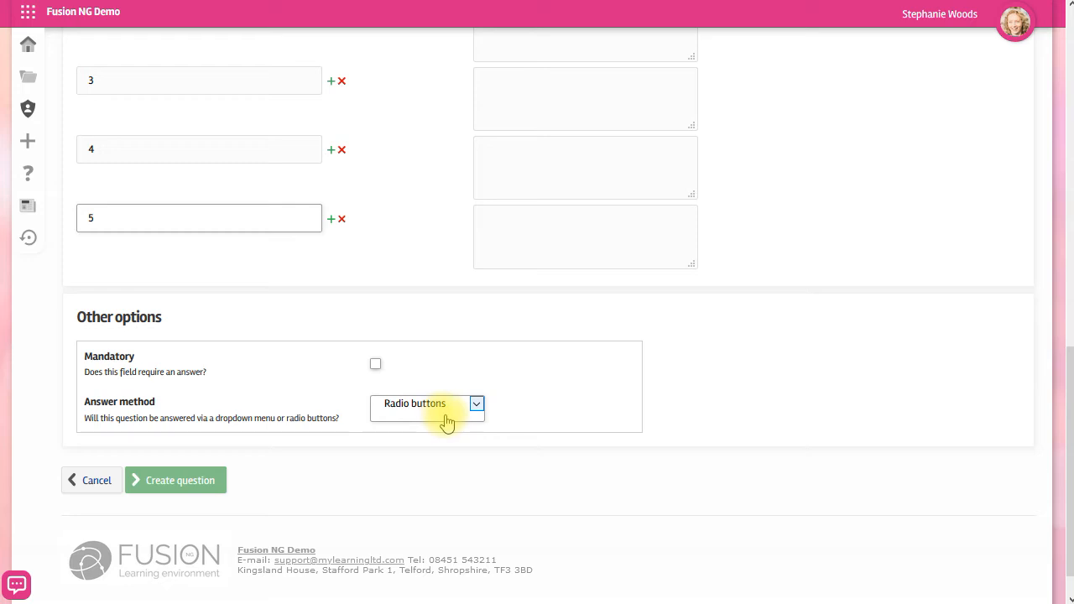
{"action": "left_click", "coordinate": [475, 405]}
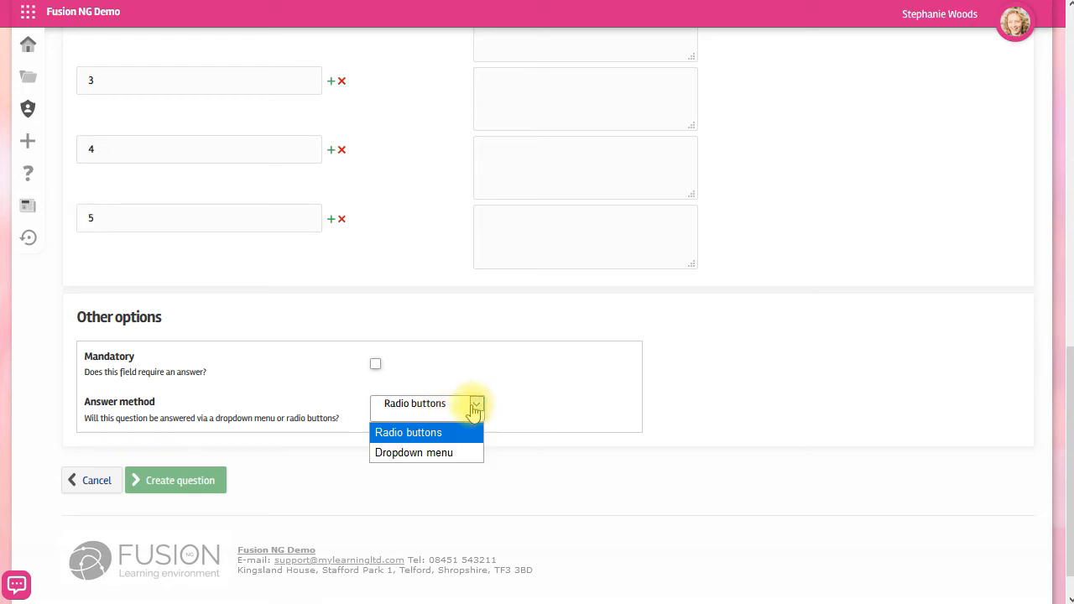
{"action": "left_click", "coordinate": [439, 433]}
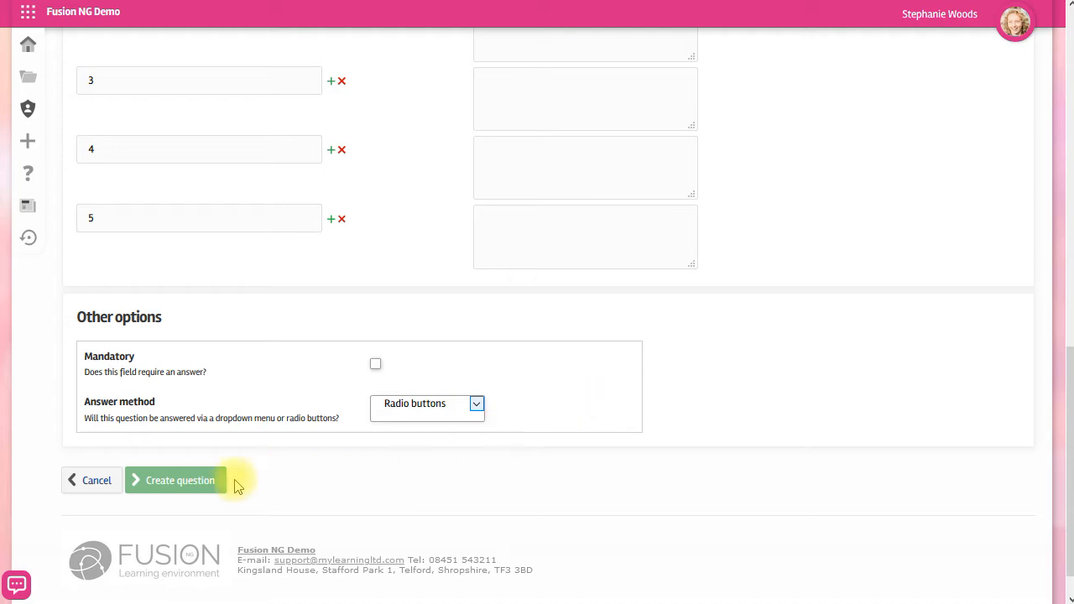
{"action": "left_click", "coordinate": [189, 482]}
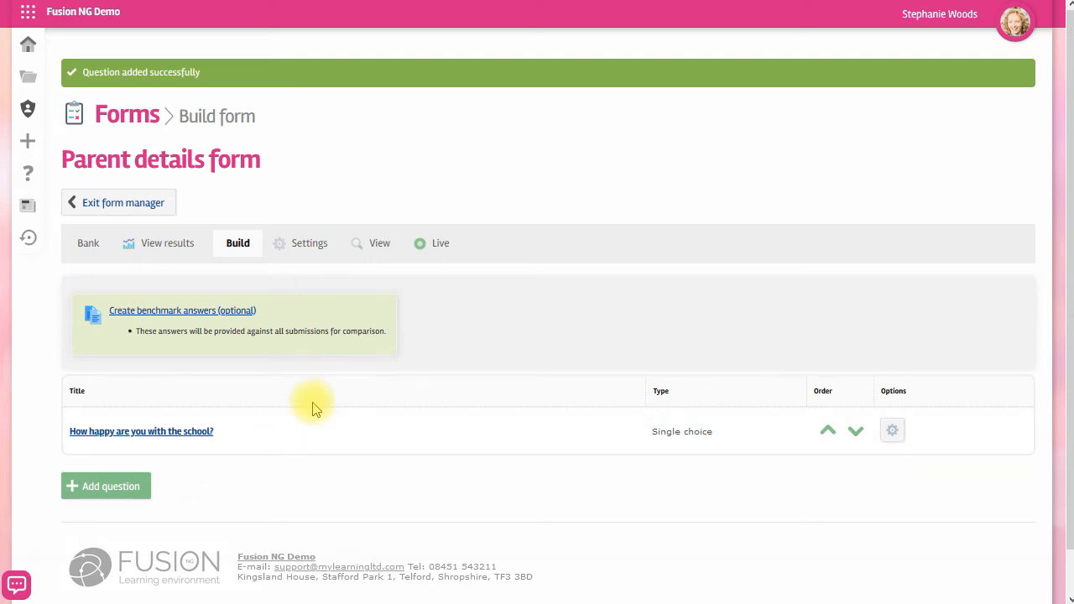
Preview the Parent details form with its first question and close the preview
{"action": "left_click", "coordinate": [373, 250]}
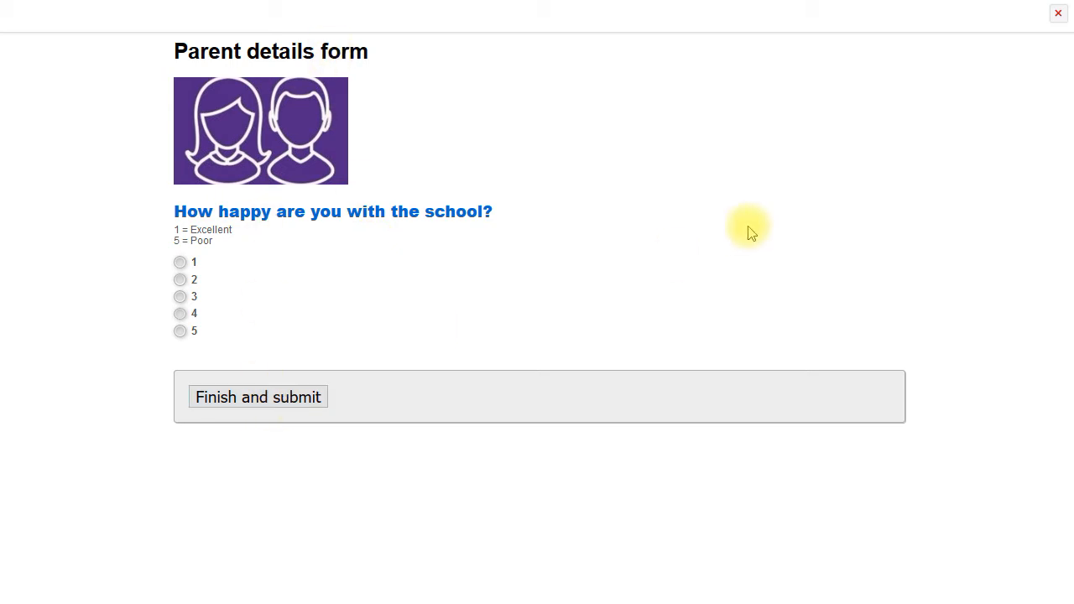
{"action": "left_click", "coordinate": [830, 25]}
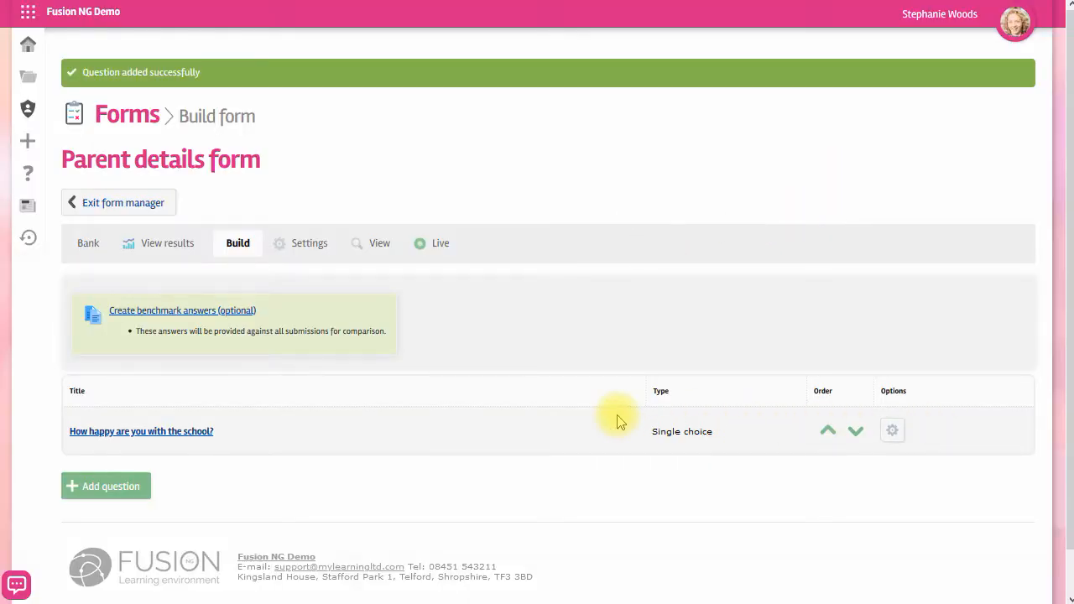
Insert a multiple choice question titled "How do you prefer to be contacted?" after the school happiness question
{"action": "left_click", "coordinate": [893, 431]}
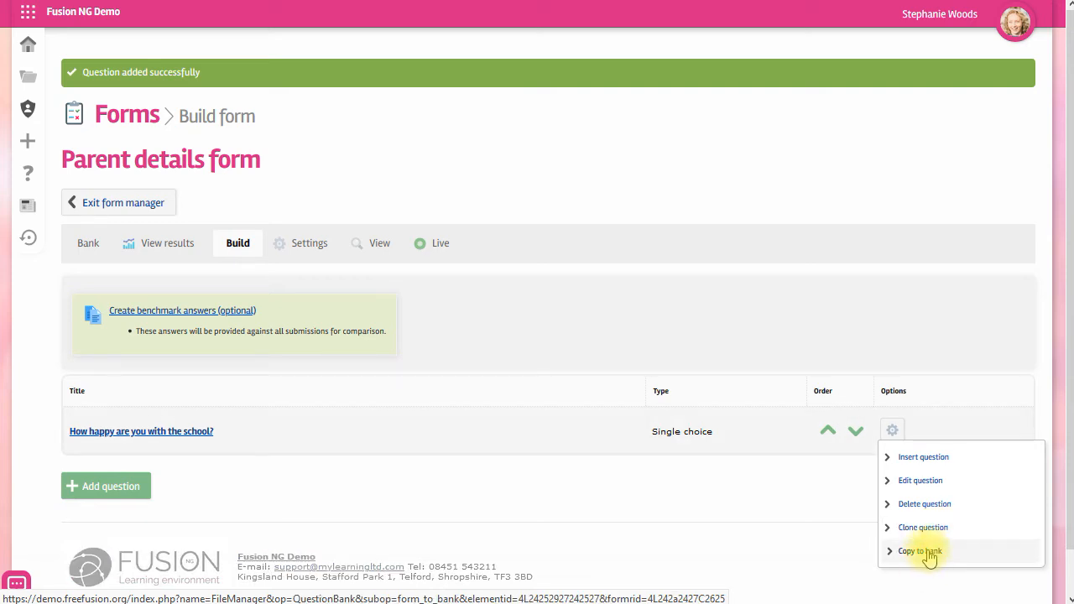
{"action": "left_click", "coordinate": [911, 456]}
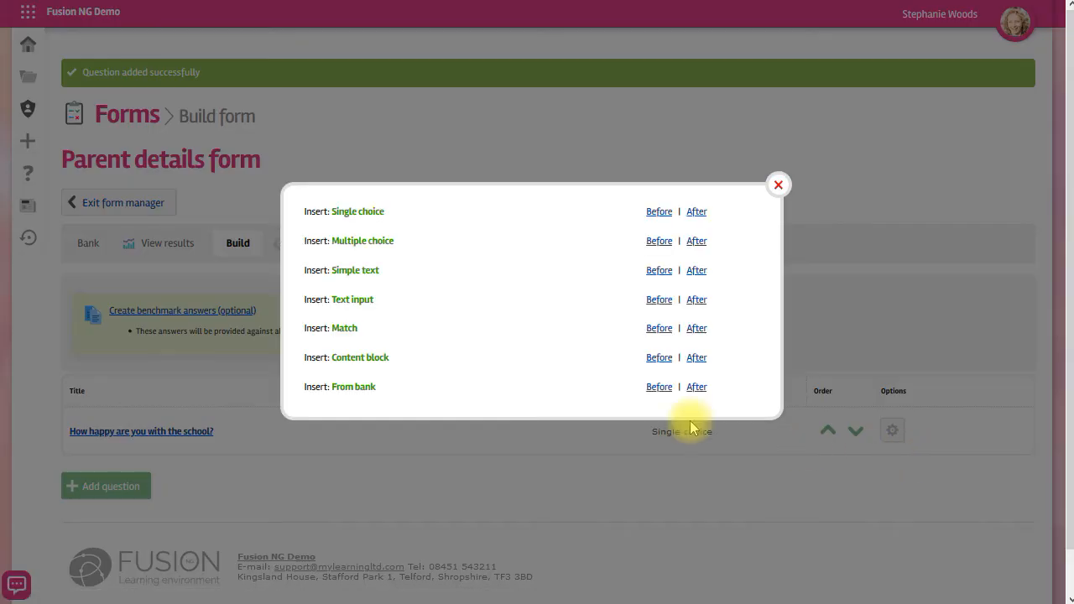
{"action": "left_click", "coordinate": [696, 242]}
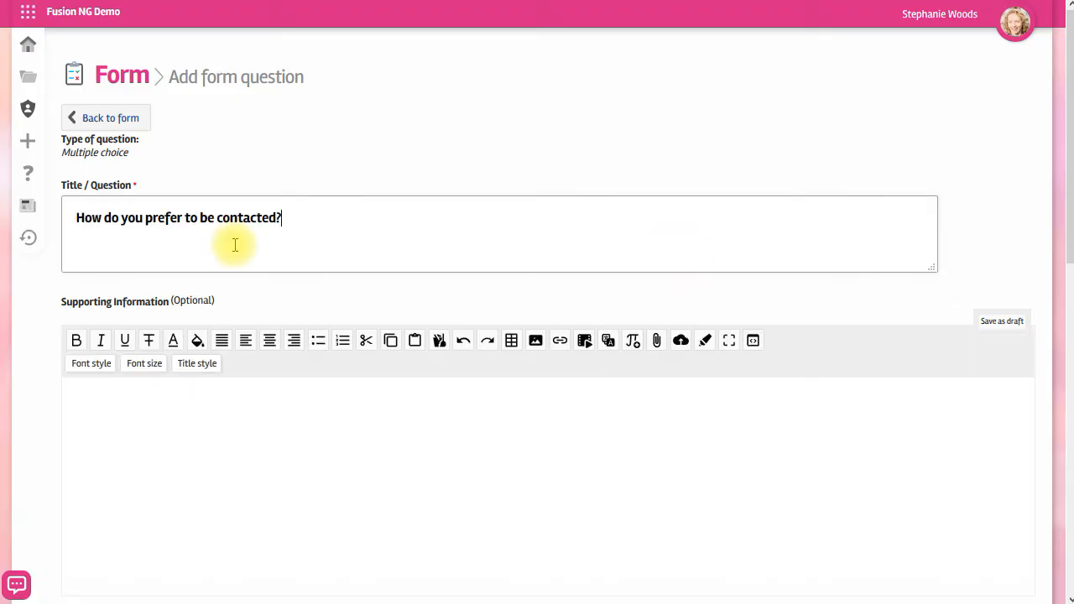
Enter the answers Telephone, Email, Fusion, Letter and SMS, and set the maximum number of answers to 2
{"action": "scroll", "coordinate": [305, 255], "scroll_direction": "down", "scroll_amount": 5}
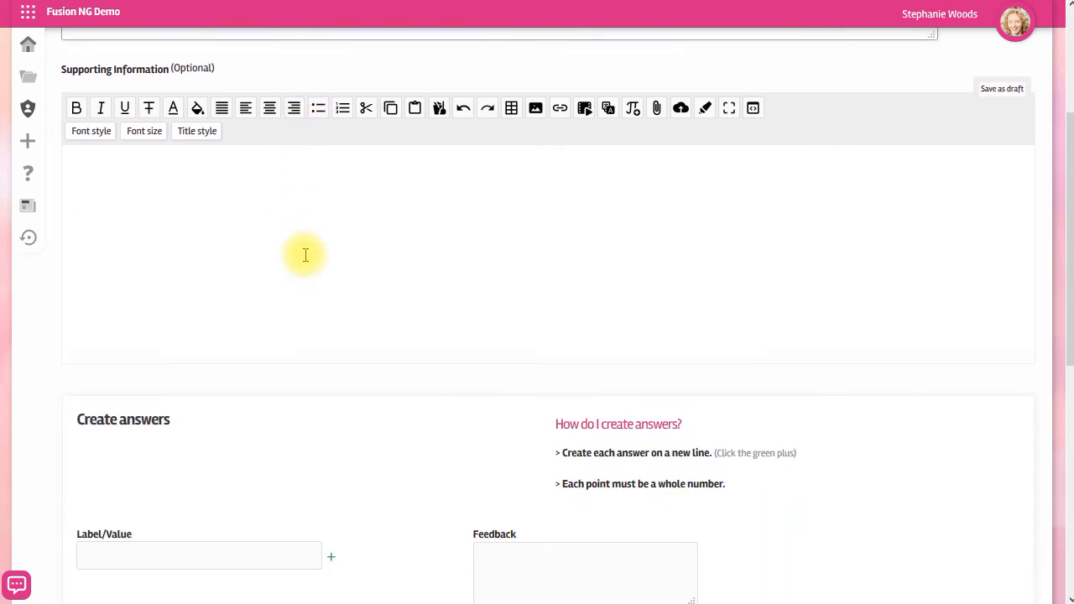
{"action": "scroll", "coordinate": [306, 251], "scroll_direction": "down", "scroll_amount": 2}
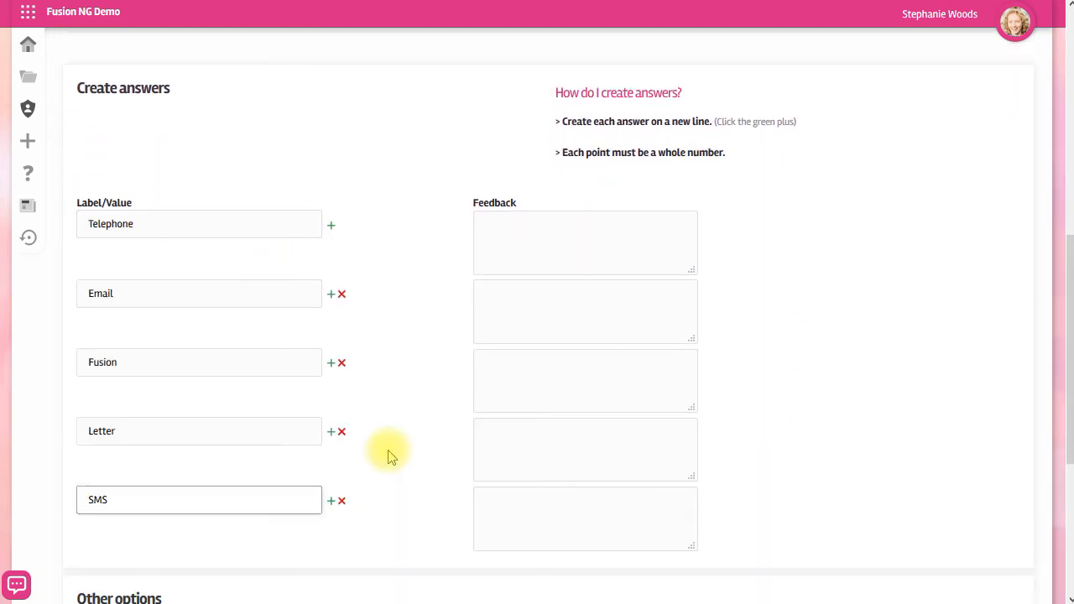
{"action": "scroll", "coordinate": [388, 458], "scroll_direction": "down", "scroll_amount": 3}
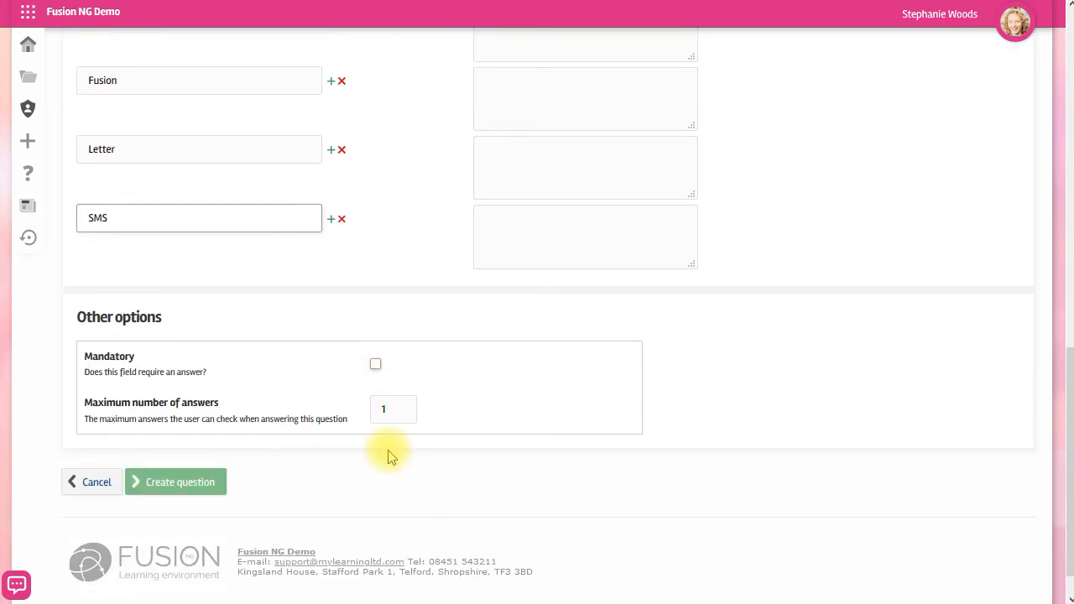
{"action": "left_click", "coordinate": [397, 406]}
{"action": "type", "text": "2"}
{"action": "left_click", "coordinate": [503, 476]}
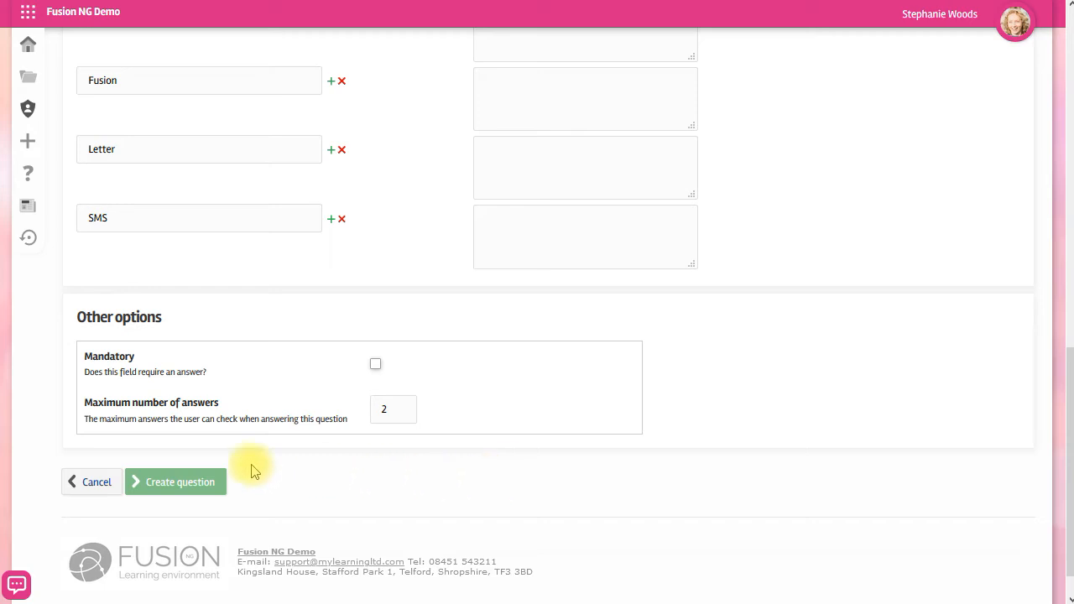
Create the contact preference question and start a single choice question titled "Title"
{"action": "left_click", "coordinate": [171, 483]}
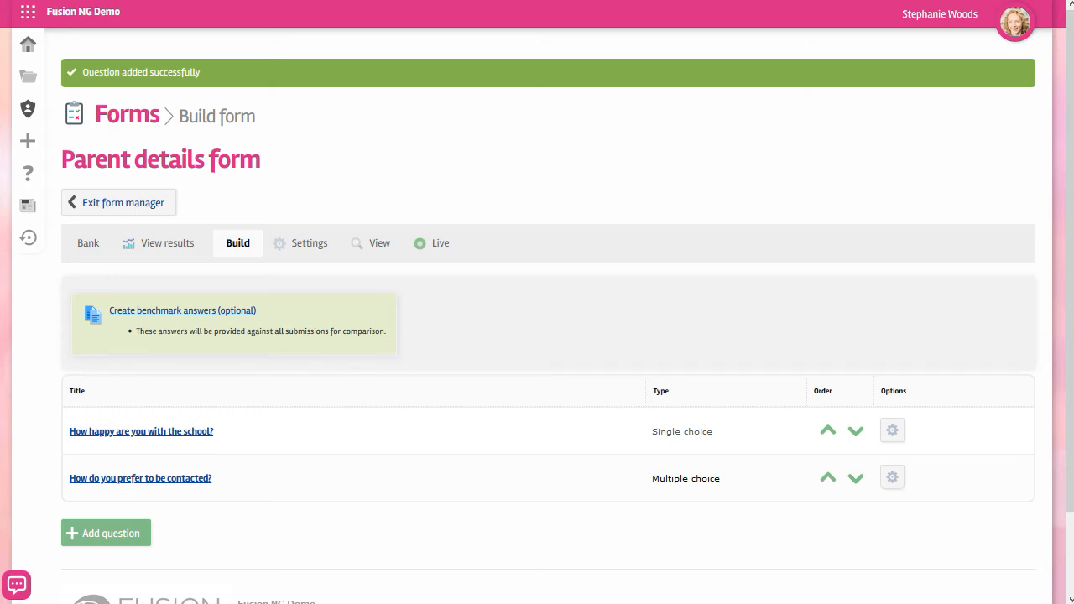
{"action": "left_click", "coordinate": [139, 535]}
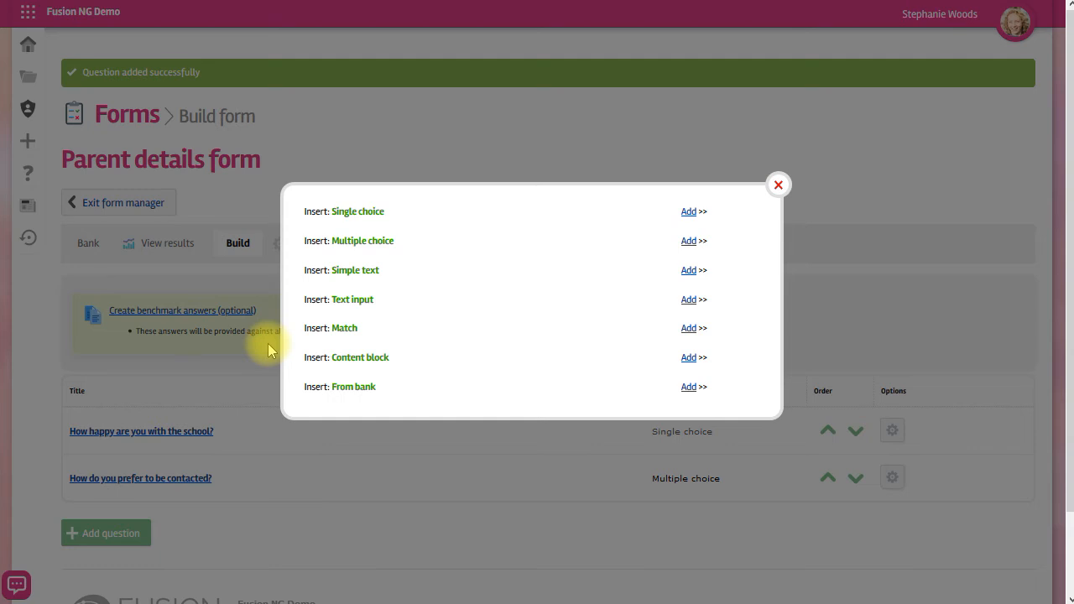
{"action": "left_click", "coordinate": [689, 213]}
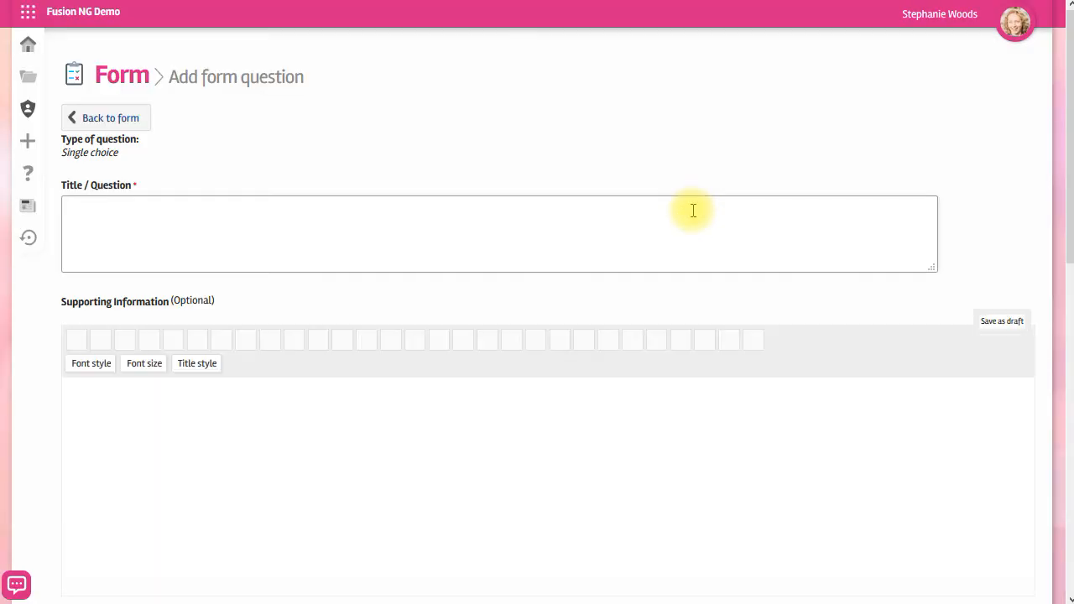
{"action": "left_click", "coordinate": [380, 232]}
{"action": "type", "text": "Title"}
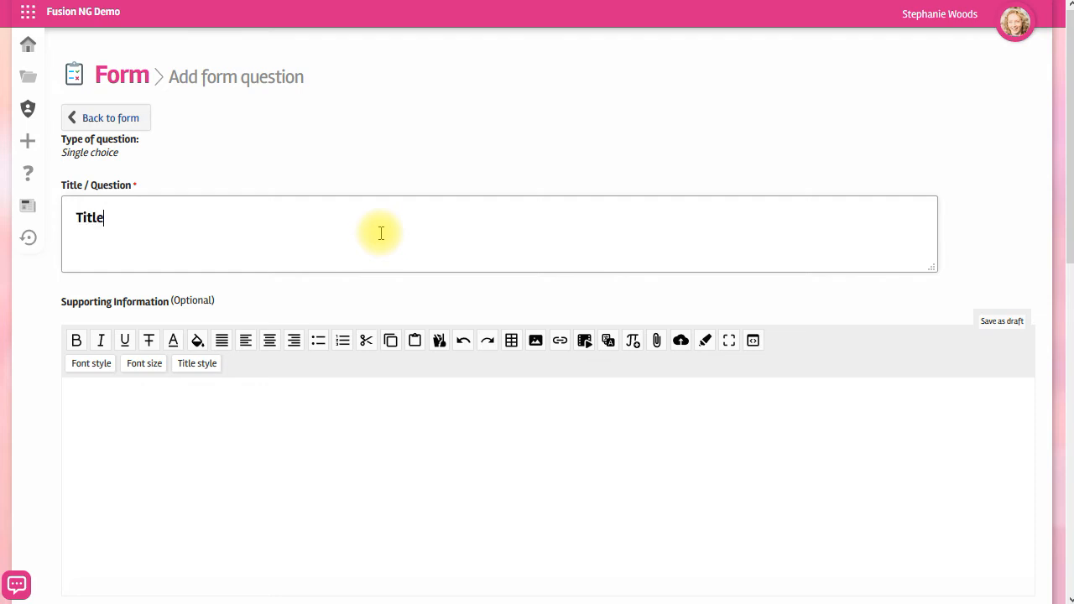
Enter the answers Mr, Mrs, Dr, Prof and No title, set the answer method to dropdown menu, and create the question
{"action": "scroll", "coordinate": [386, 240], "scroll_direction": "down", "scroll_amount": 6}
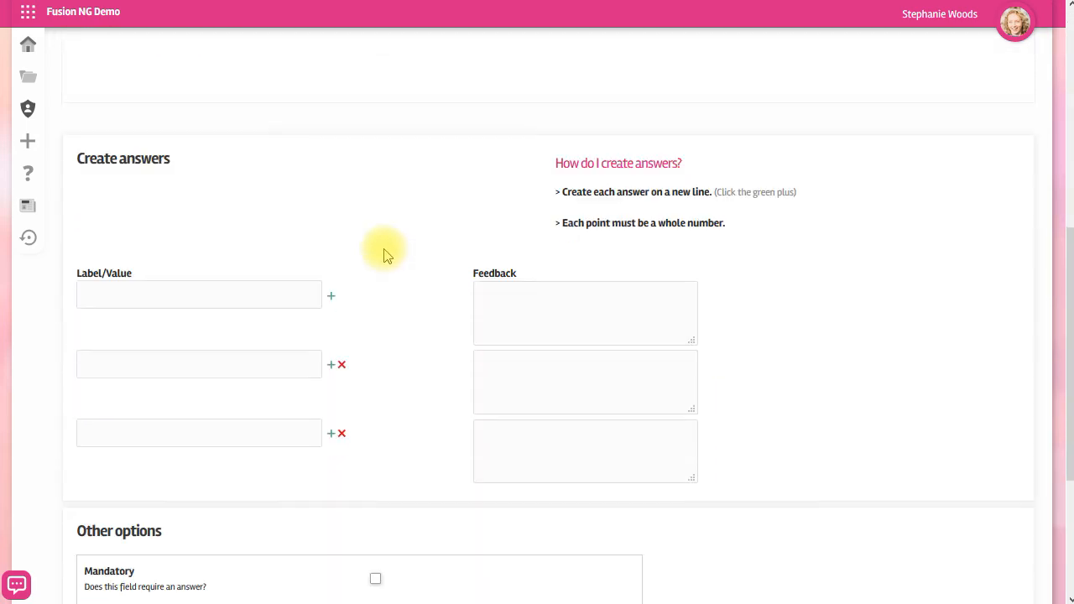
{"action": "left_click", "coordinate": [211, 434]}
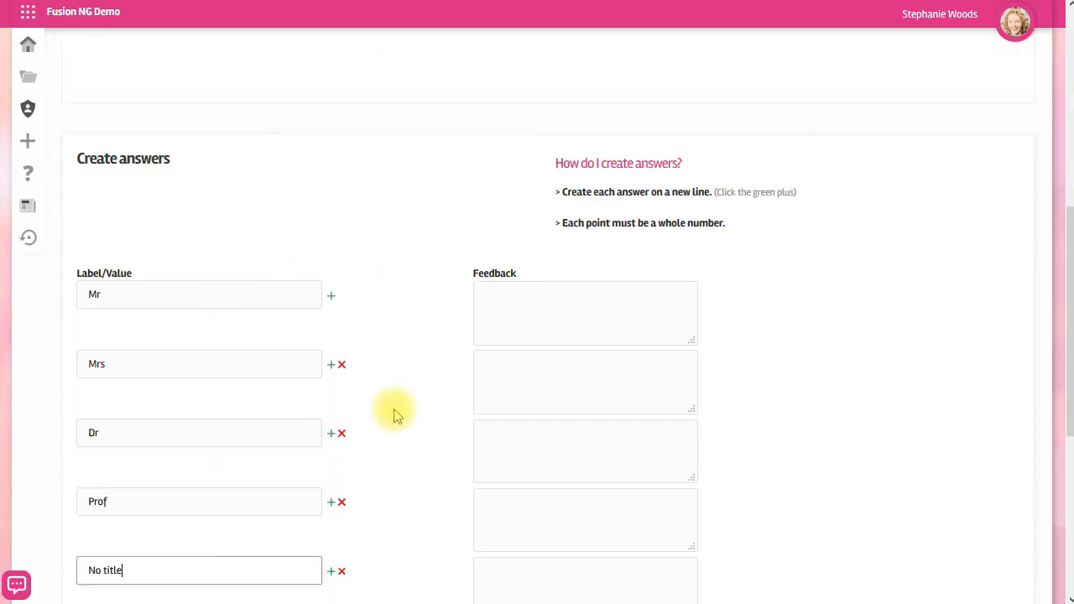
{"action": "scroll", "coordinate": [392, 412], "scroll_direction": "down", "scroll_amount": 5}
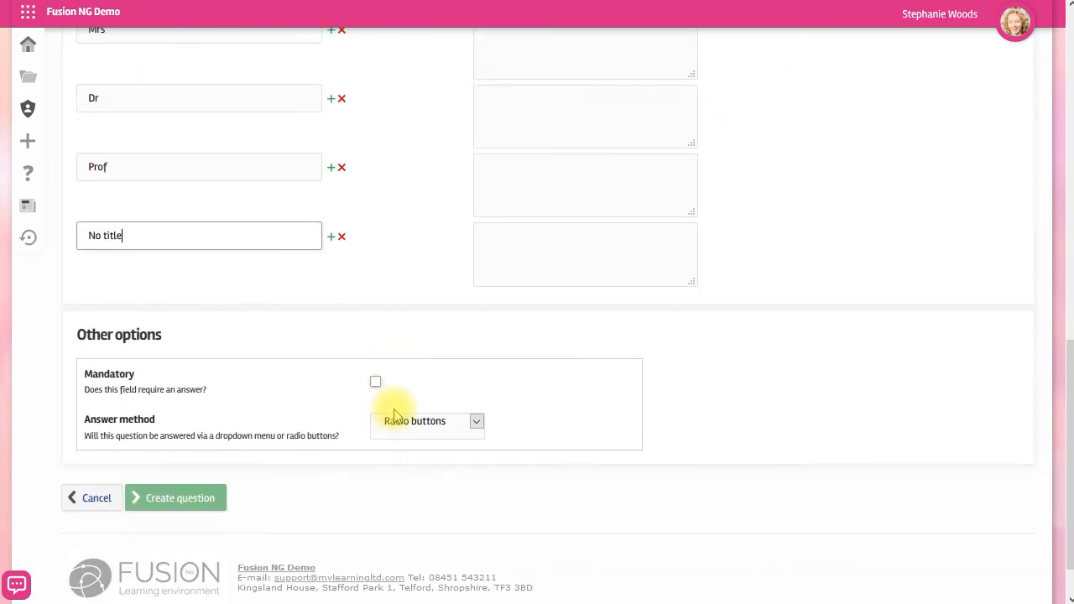
{"action": "left_click", "coordinate": [422, 378]}
{"action": "left_click", "coordinate": [422, 412]}
{"action": "left_click", "coordinate": [186, 446]}
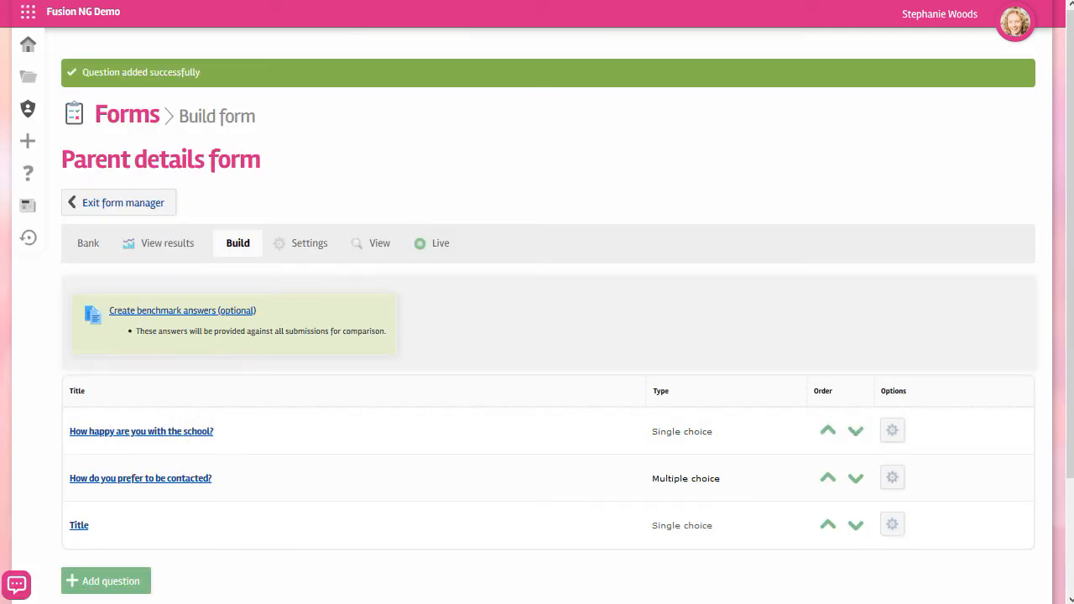
Insert a text input question titled "Name" into the form
{"action": "left_click", "coordinate": [110, 583]}
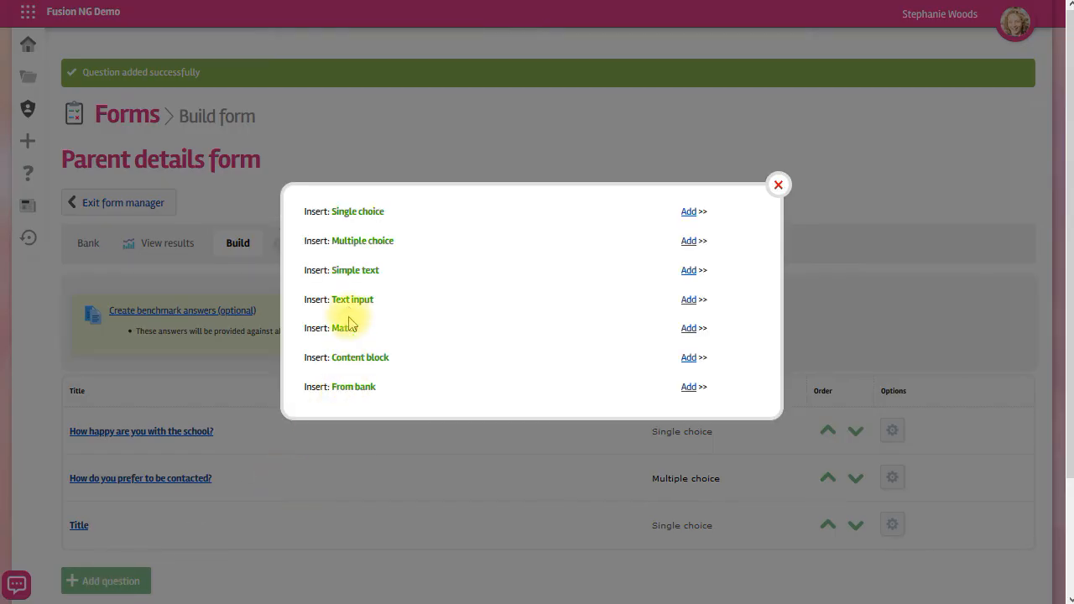
{"action": "left_click", "coordinate": [688, 300]}
{"action": "left_click", "coordinate": [395, 210]}
{"action": "type", "text": "Name"}
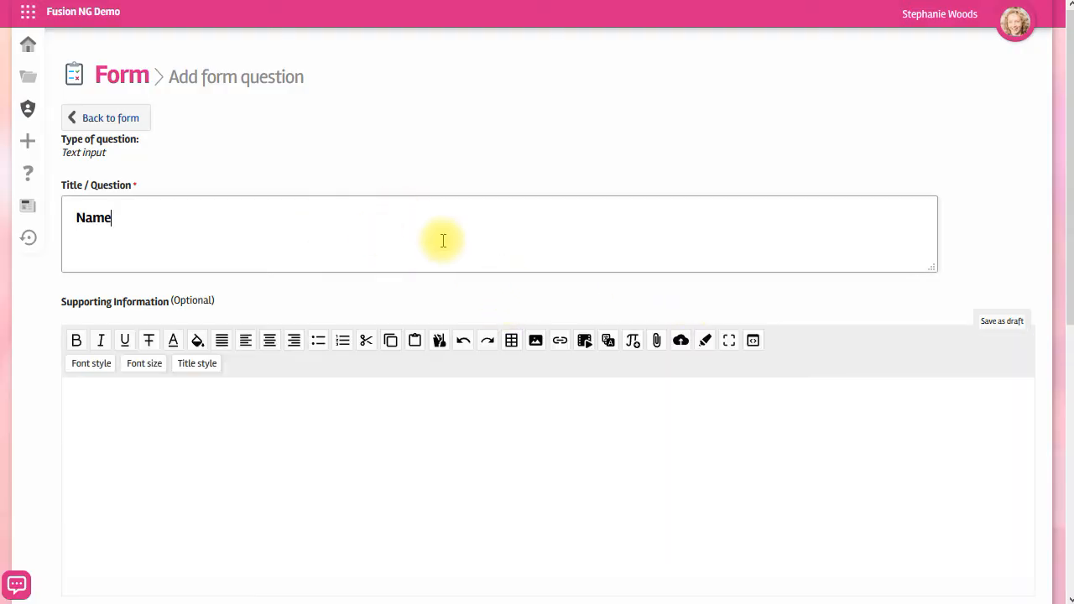
Choose "A single word or phrase" as the input type for the Name question and create it
{"action": "scroll", "coordinate": [445, 247], "scroll_direction": "down", "scroll_amount": 4}
{"action": "scroll", "coordinate": [444, 251], "scroll_direction": "down", "scroll_amount": 2}
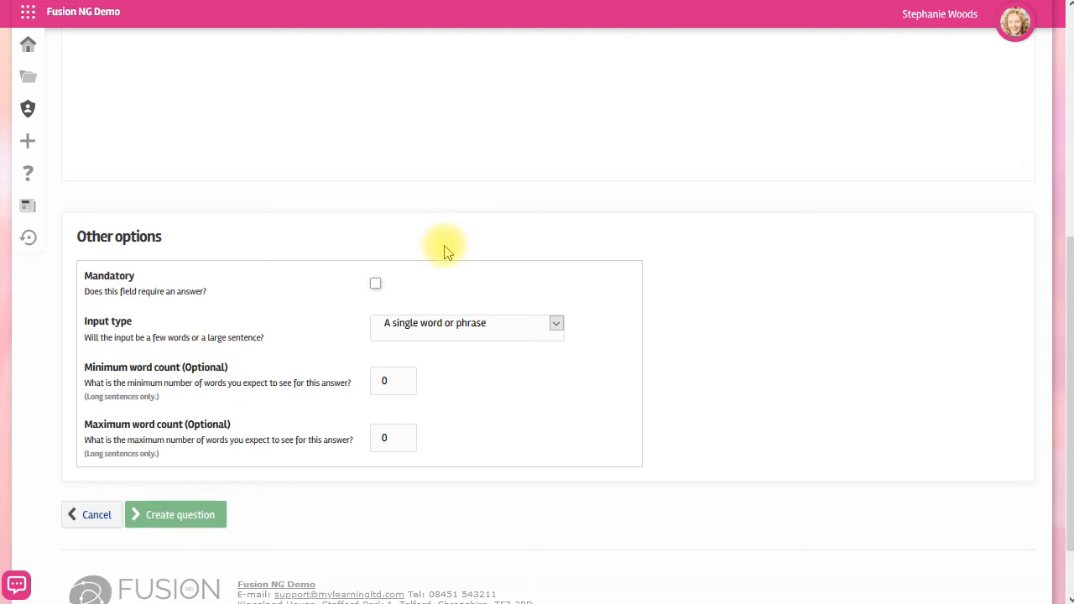
{"action": "left_click", "coordinate": [501, 327]}
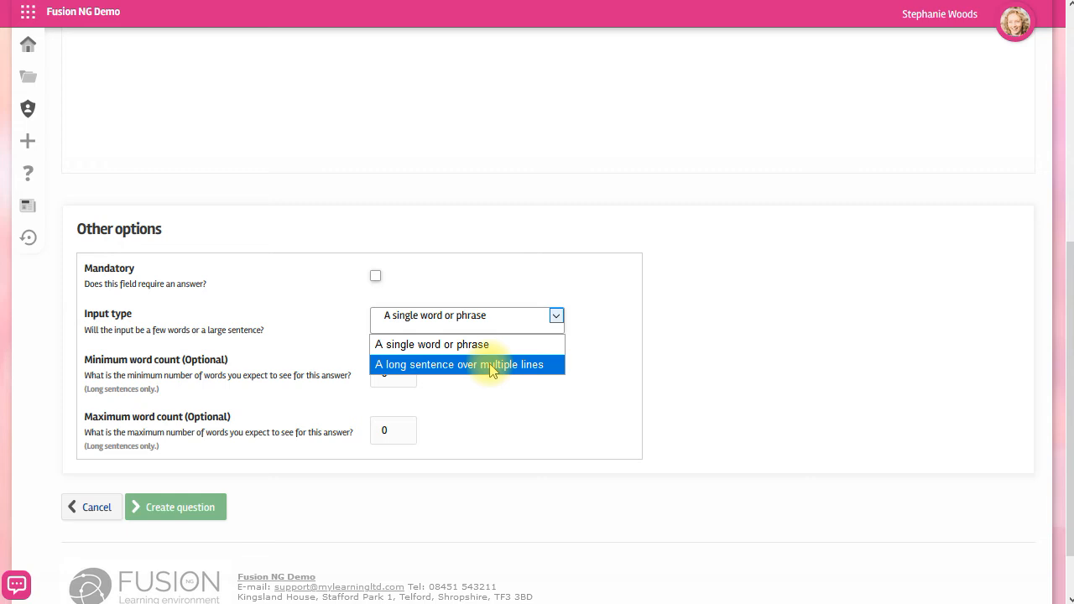
{"action": "left_click", "coordinate": [451, 344]}
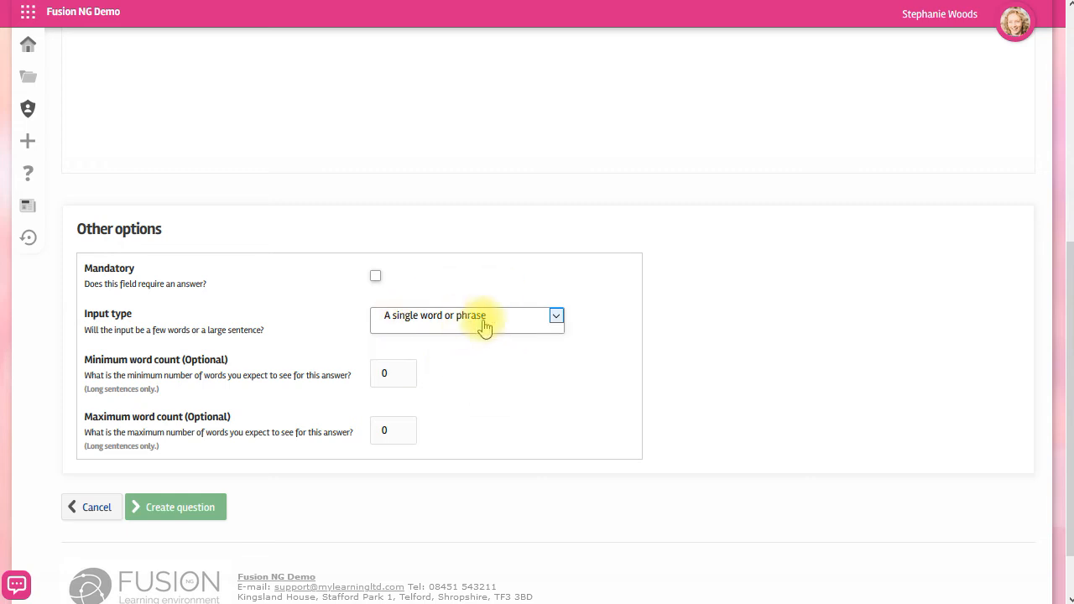
{"action": "left_click", "coordinate": [391, 367]}
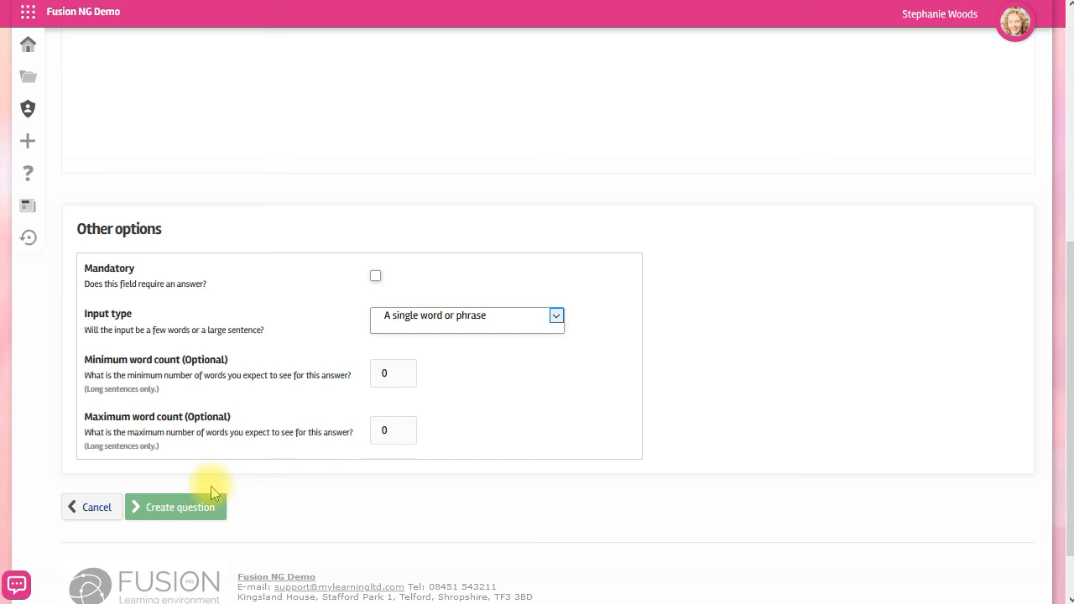
{"action": "left_click", "coordinate": [183, 510]}
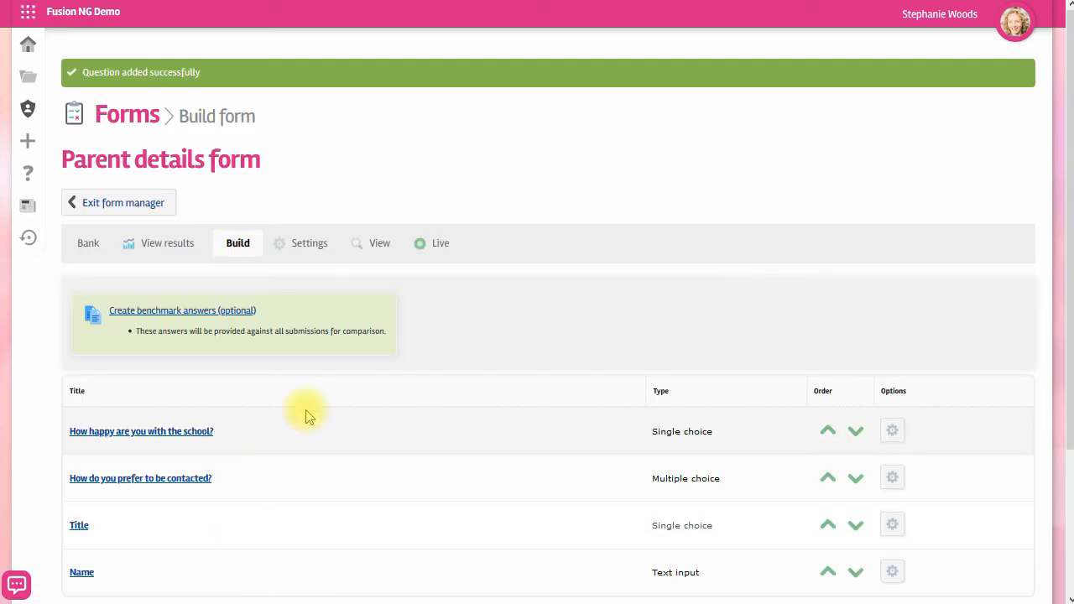
Preview the form, answer 2 for school happiness, and test the contact answer limit by selecting Email, Fusion and Letter
{"action": "left_click", "coordinate": [379, 246]}
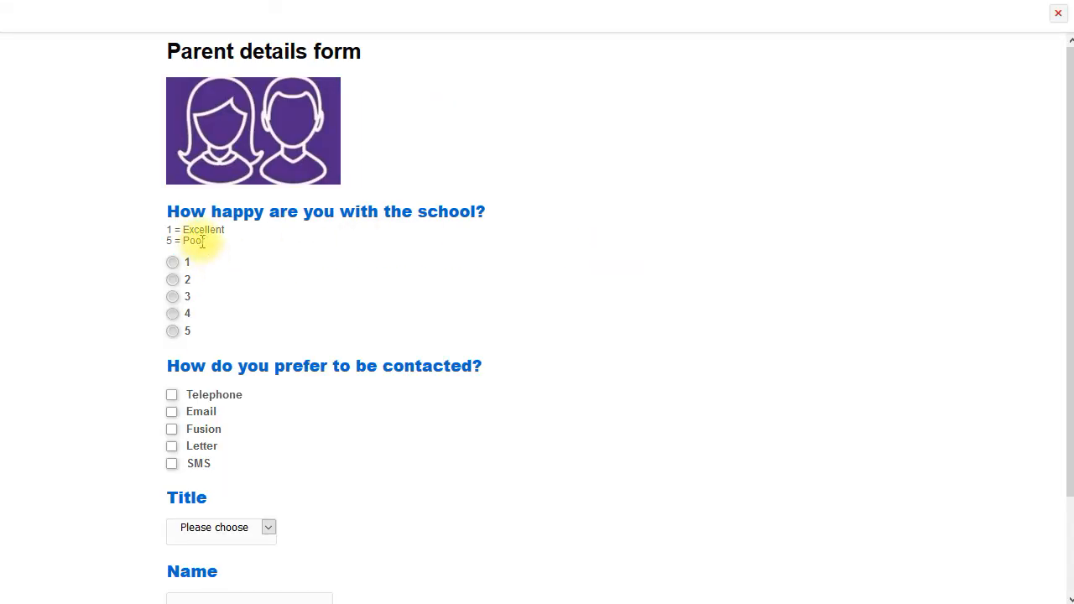
{"action": "left_click", "coordinate": [172, 280]}
{"action": "scroll", "coordinate": [365, 317], "scroll_direction": "down", "scroll_amount": 2}
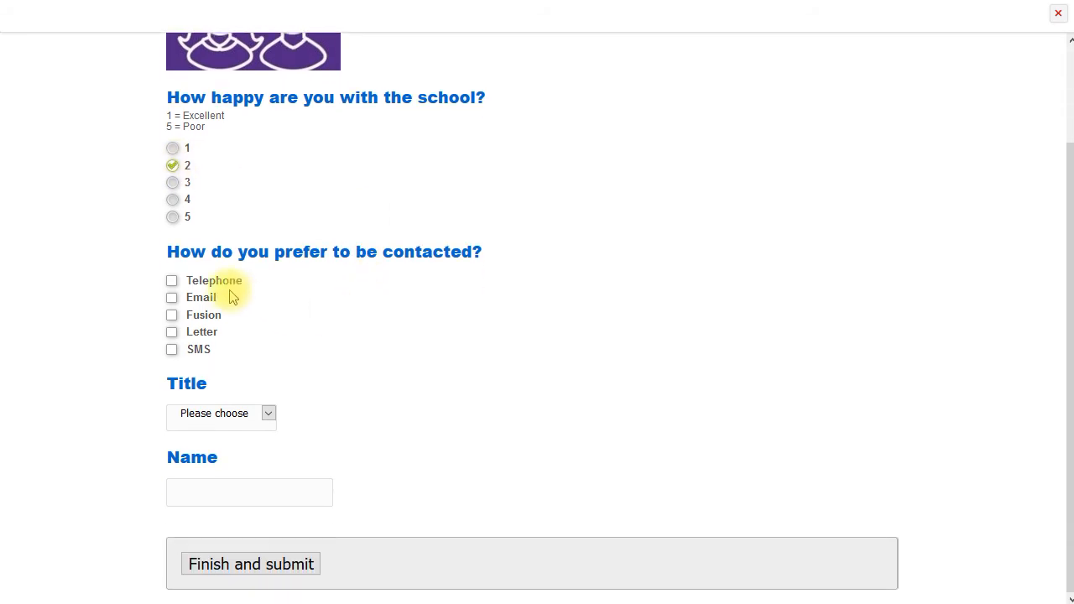
{"action": "left_click", "coordinate": [172, 299]}
{"action": "left_click", "coordinate": [172, 316]}
{"action": "left_click", "coordinate": [172, 332]}
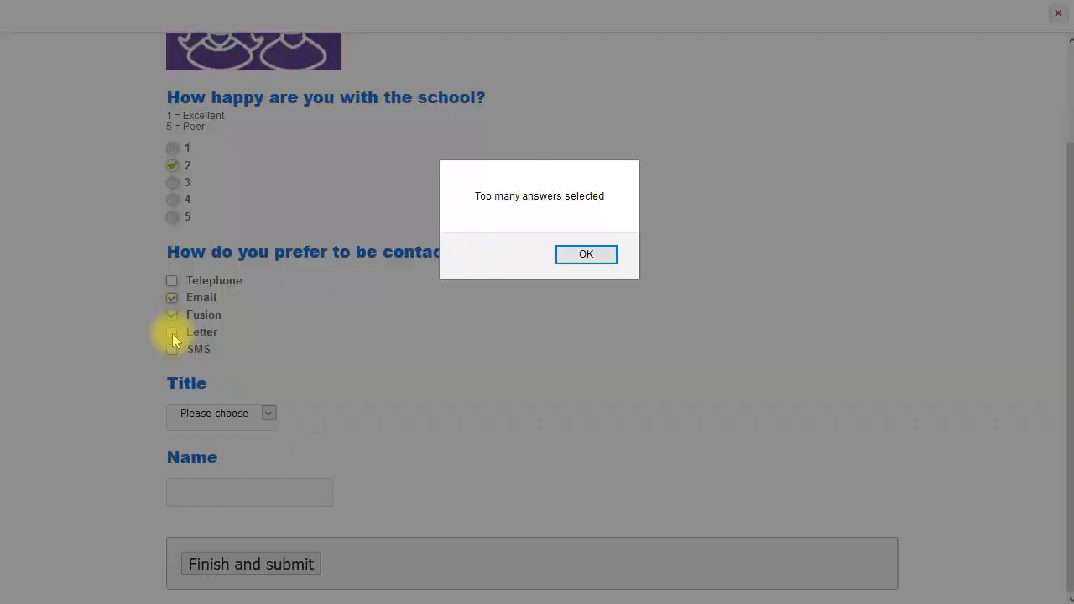
{"action": "left_click", "coordinate": [589, 255]}
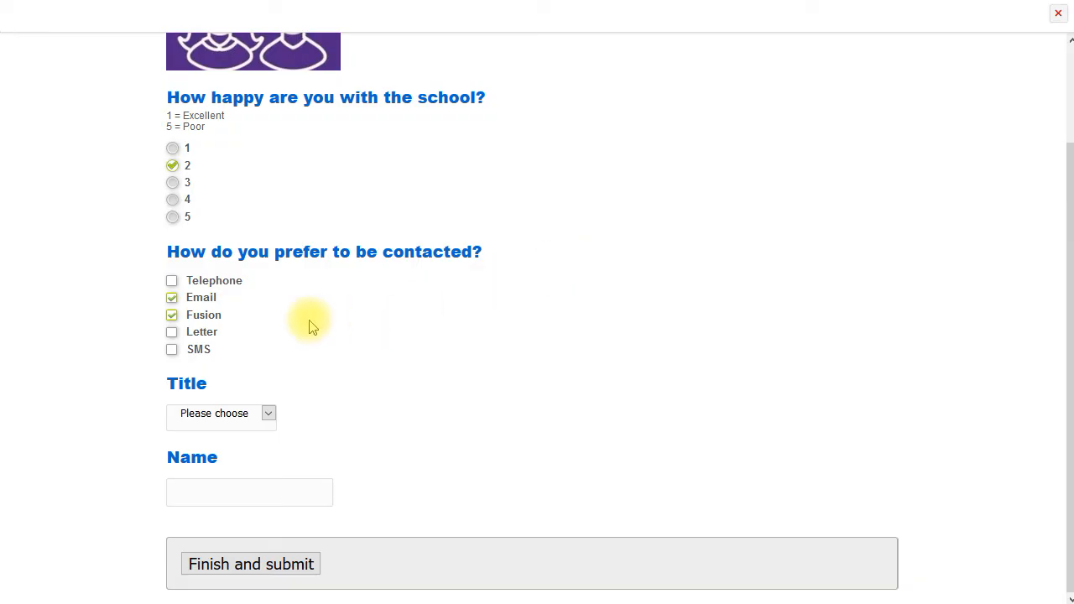
Choose Mrs as the title in the preview, try the Name field, and close the preview
{"action": "left_click", "coordinate": [268, 413]}
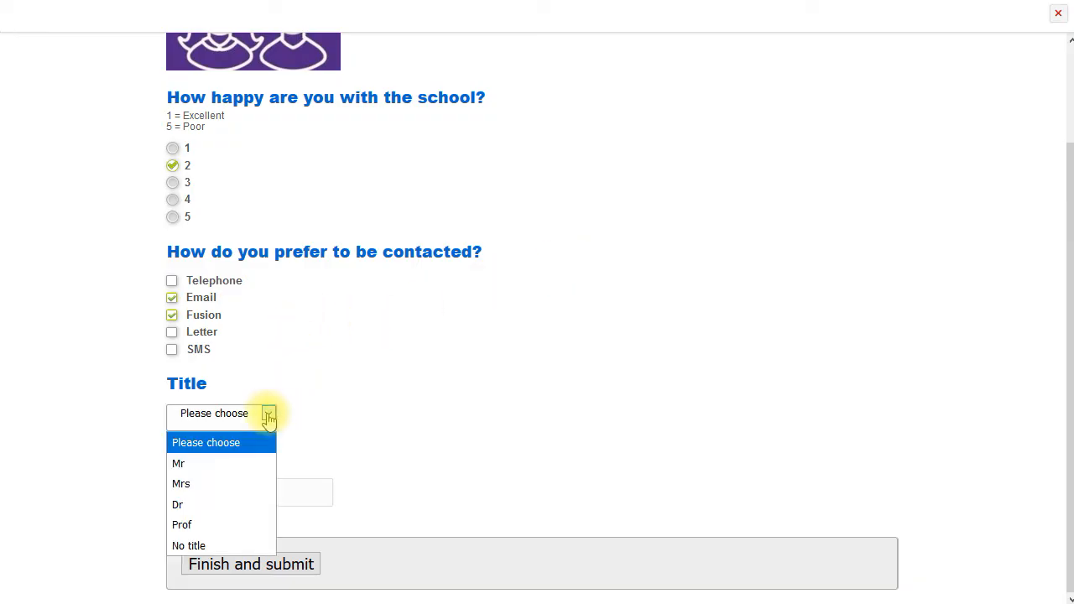
{"action": "left_click", "coordinate": [207, 484]}
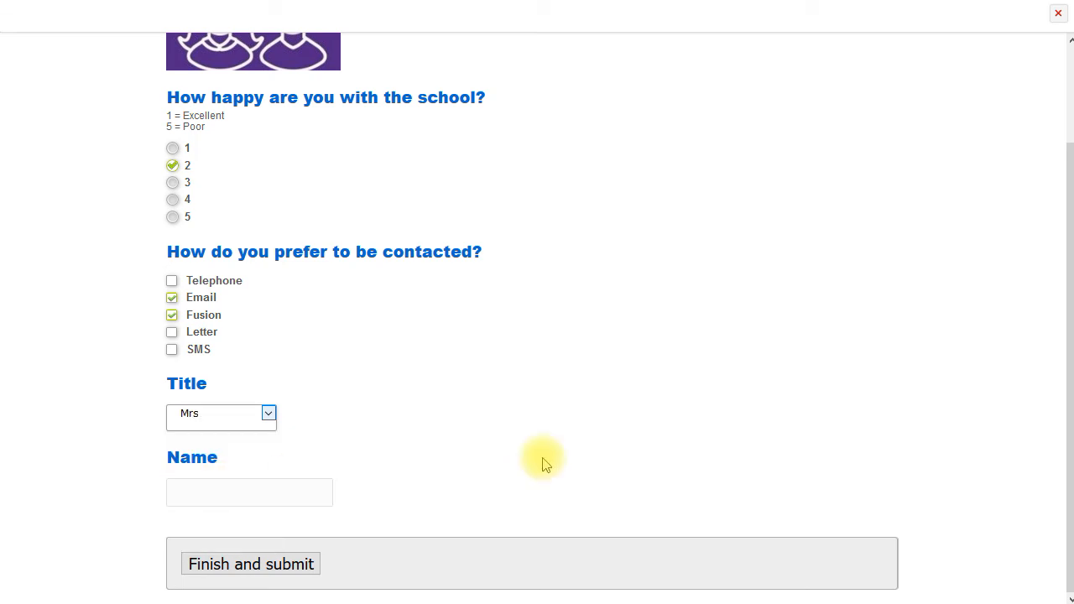
{"action": "left_click", "coordinate": [277, 492]}
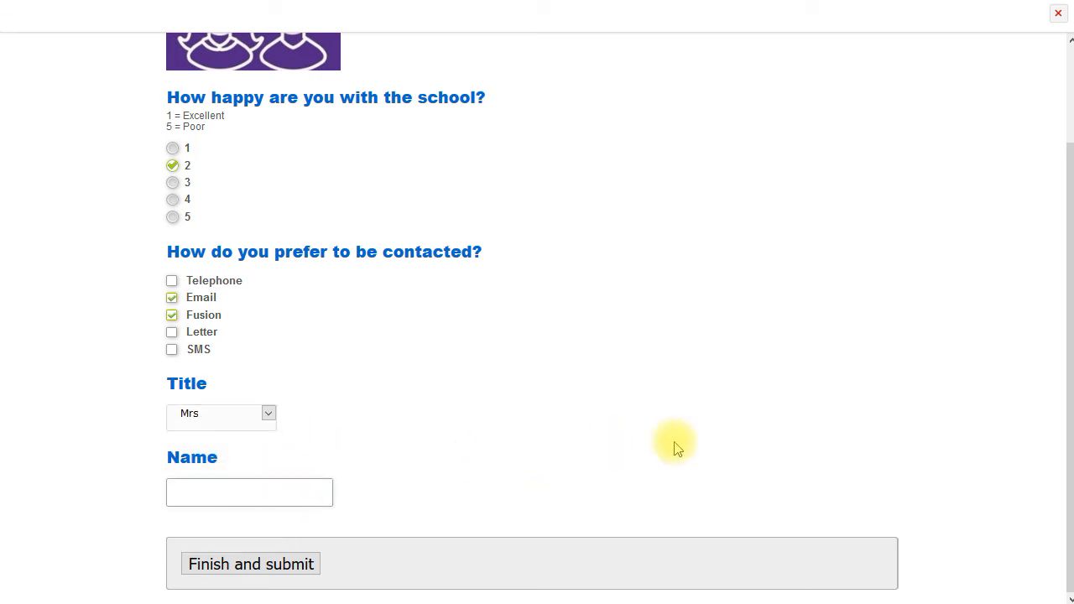
{"action": "left_click", "coordinate": [664, 25]}
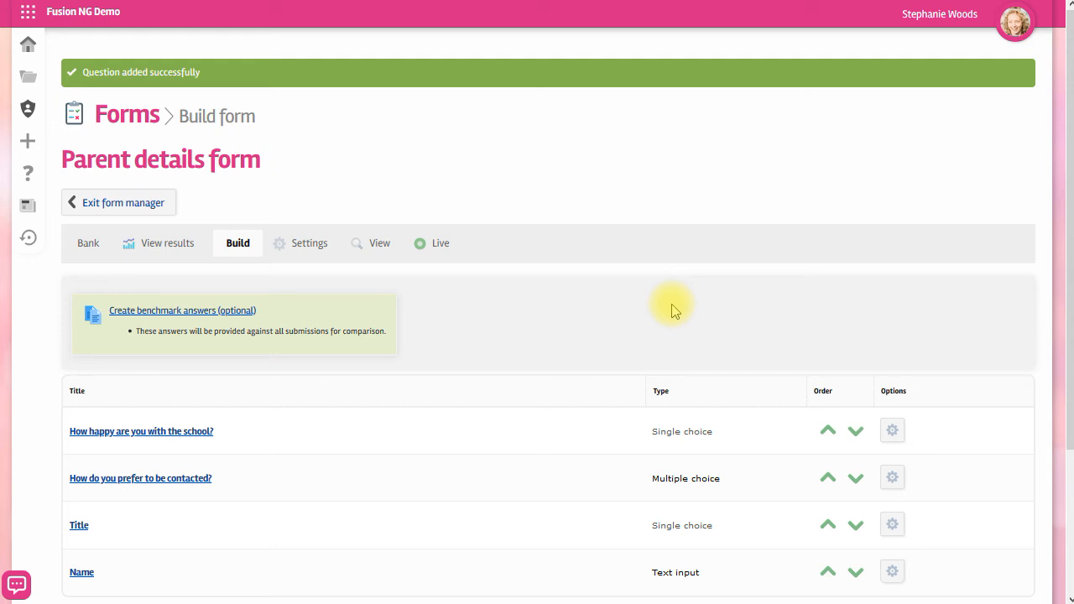
Insert a content block titled "This is a content block title" and paste the copied "Any device, anywhere" image into its main content
{"action": "scroll", "coordinate": [671, 310], "scroll_direction": "down", "scroll_amount": 2}
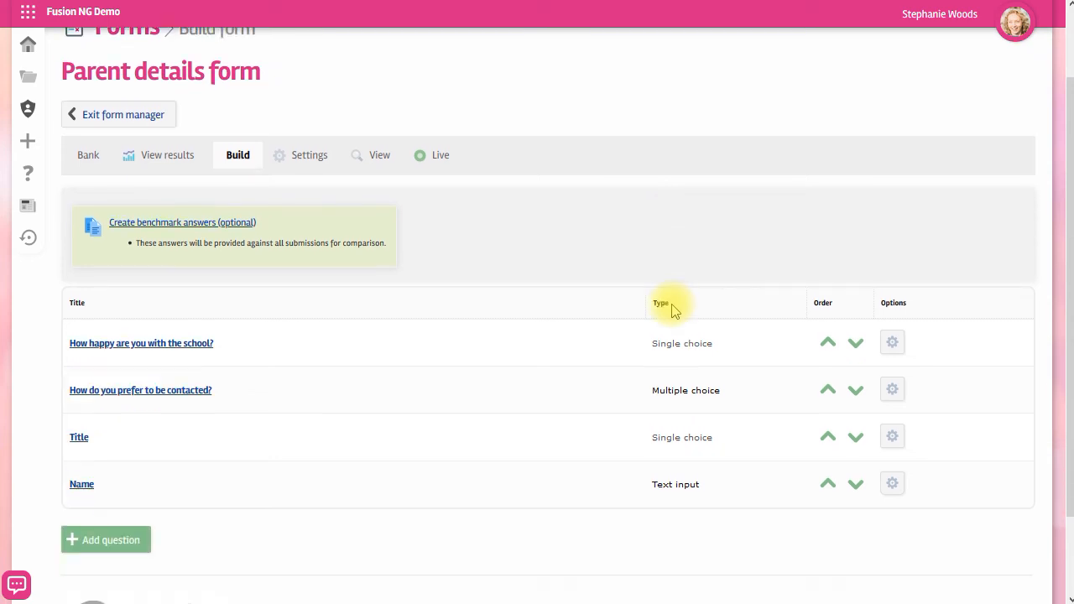
{"action": "left_click", "coordinate": [107, 446]}
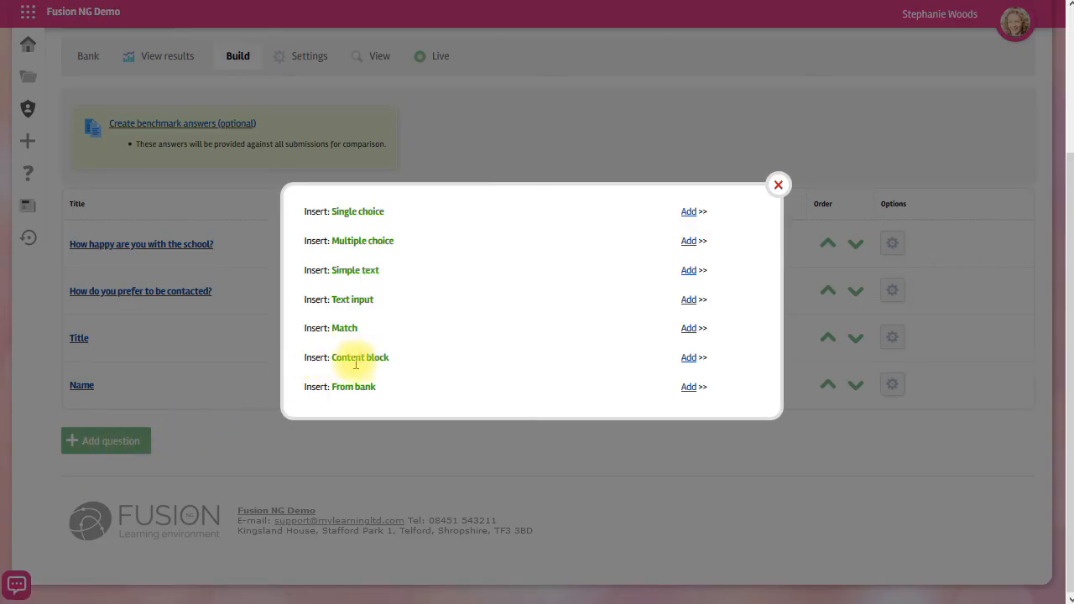
{"action": "left_click", "coordinate": [688, 358]}
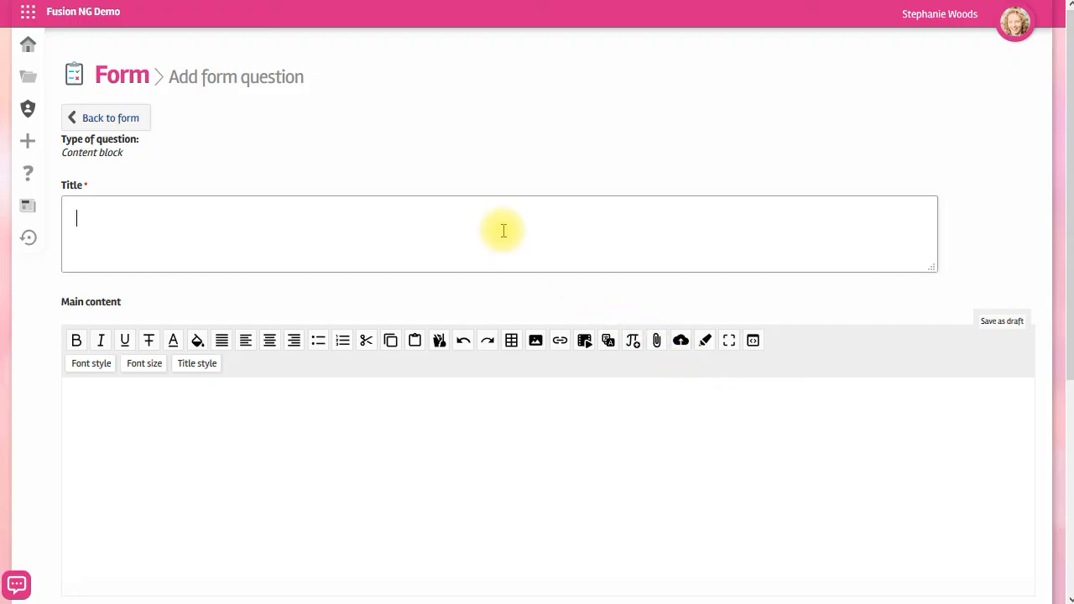
{"action": "type", "text": "This is a content block title"}
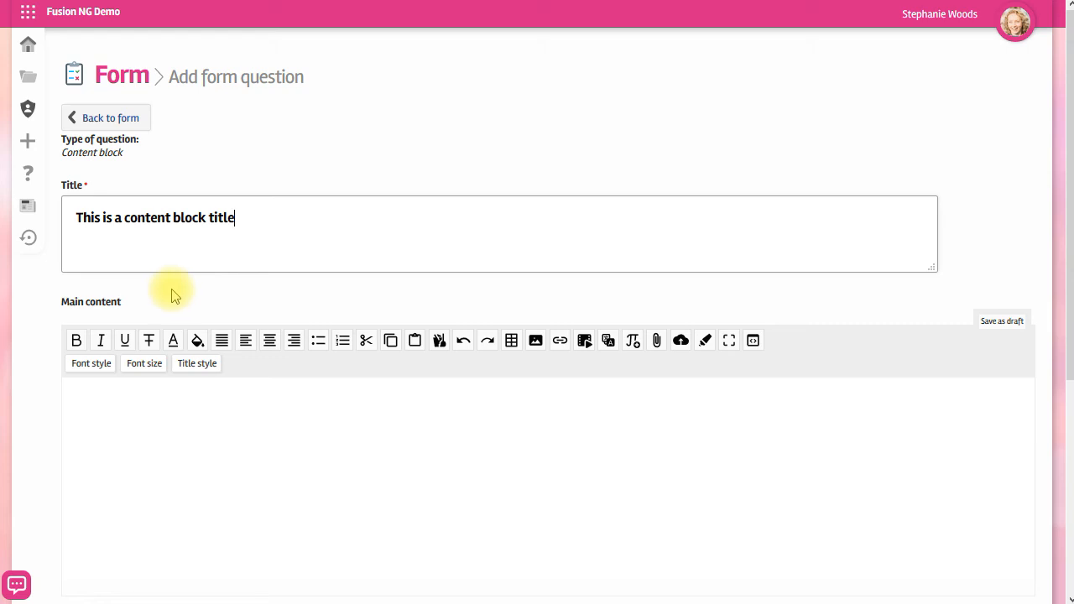
{"action": "left_click", "coordinate": [202, 403]}
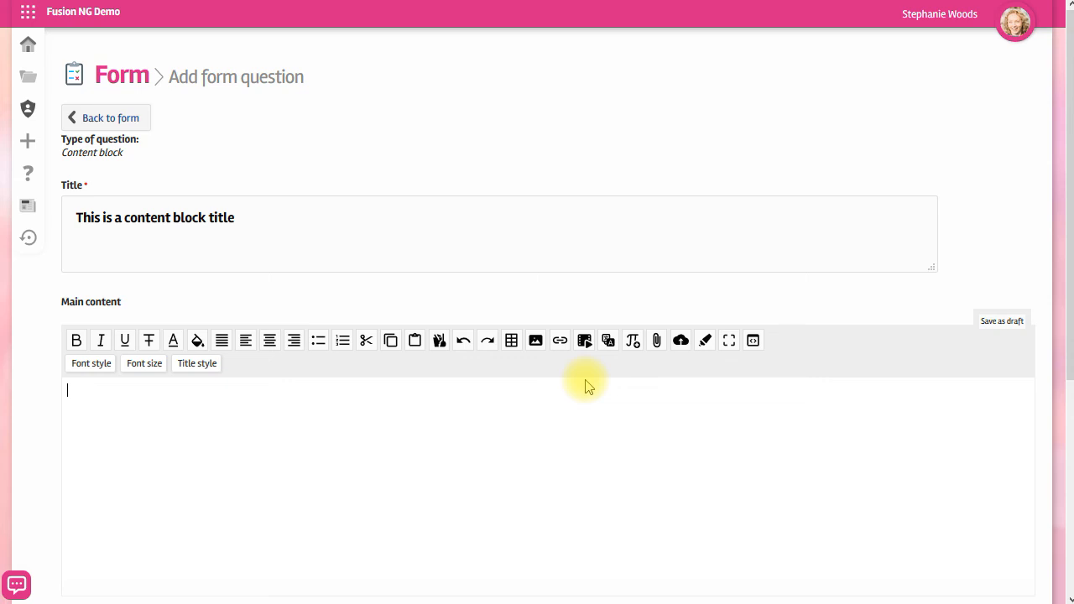
{"action": "key", "text": "ctrl+v"}
Set the content block's title format to "Display as a normal size" and create the block
{"action": "scroll", "coordinate": [1015, 360], "scroll_direction": "down", "scroll_amount": 4}
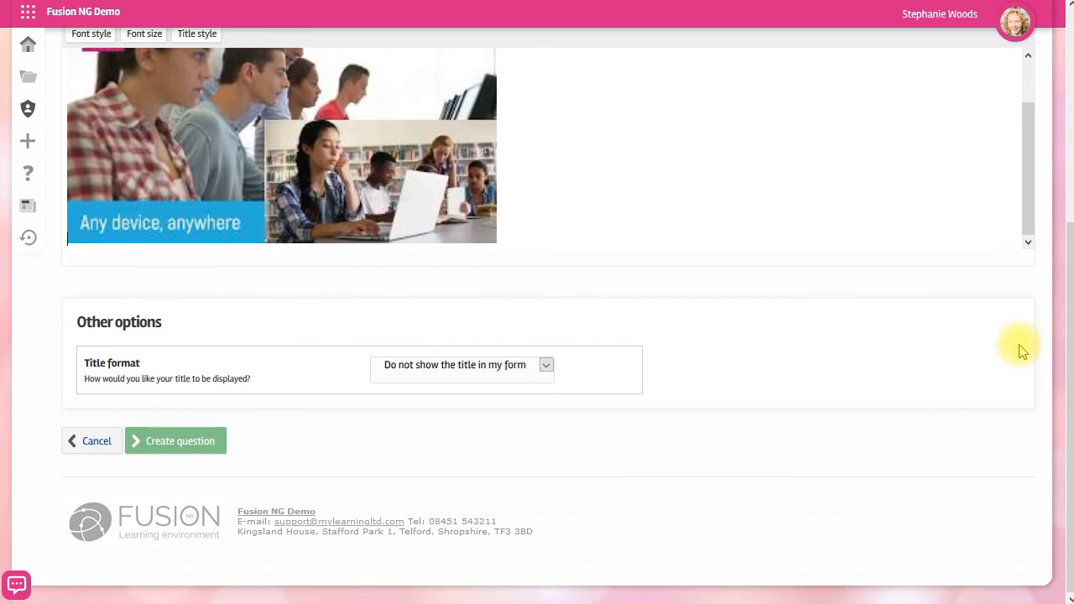
{"action": "left_click", "coordinate": [545, 370]}
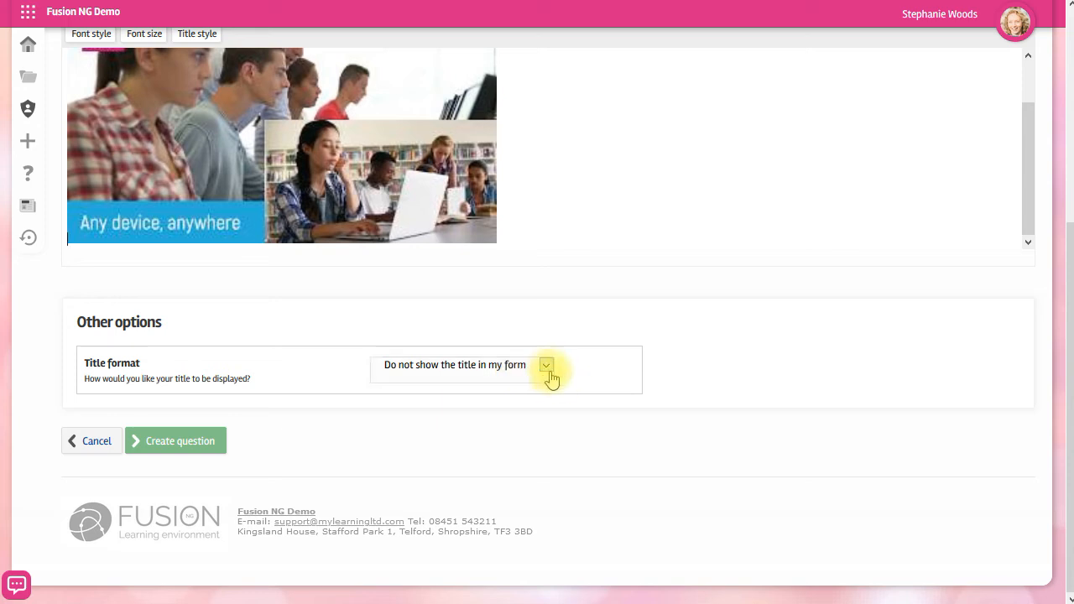
{"action": "left_click", "coordinate": [547, 370]}
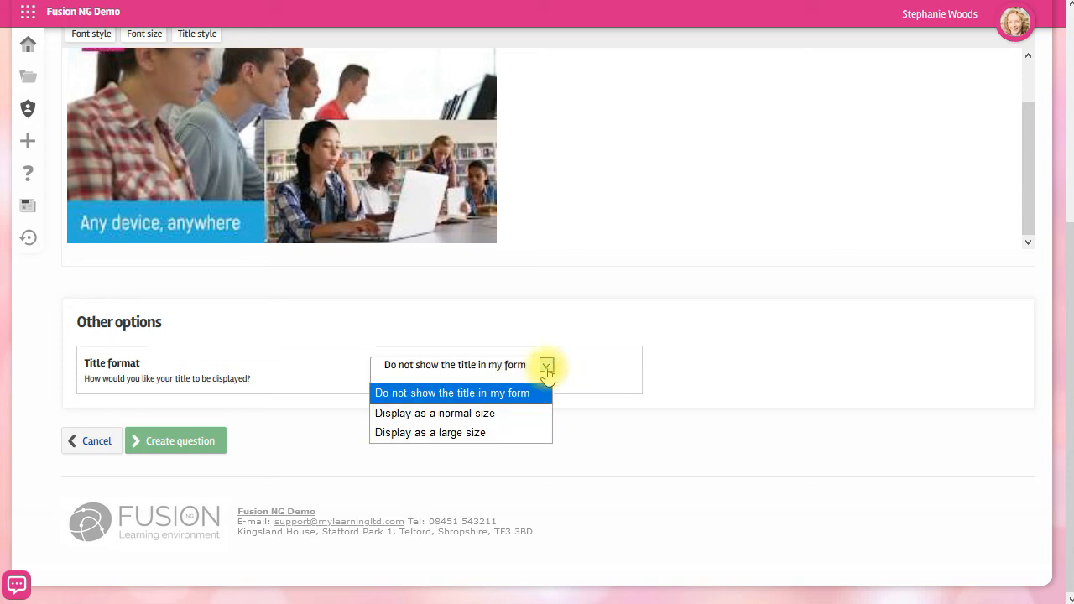
{"action": "left_click", "coordinate": [513, 413]}
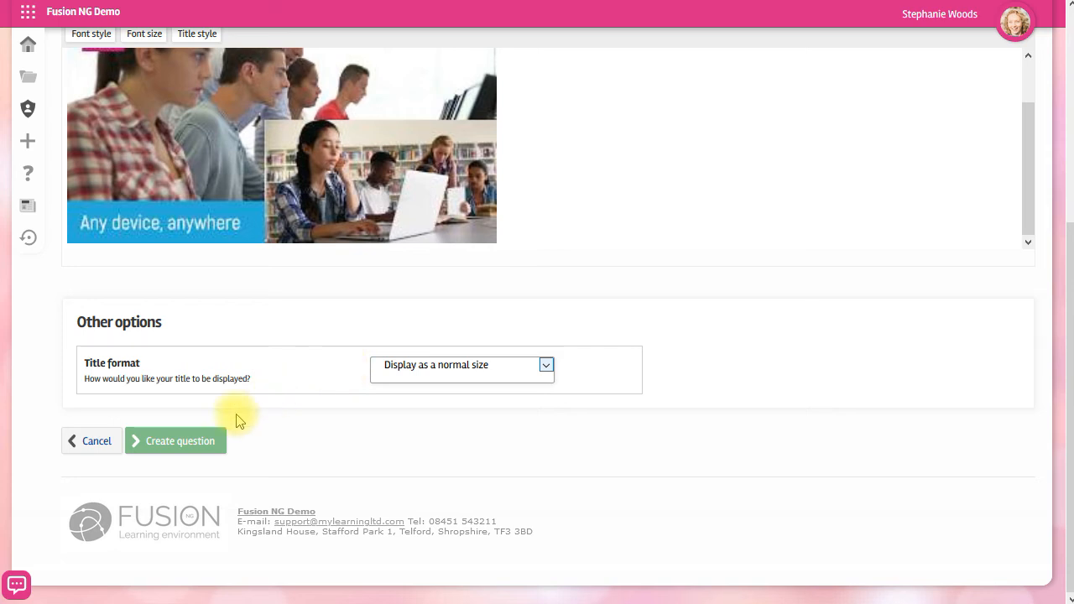
{"action": "left_click", "coordinate": [165, 441]}
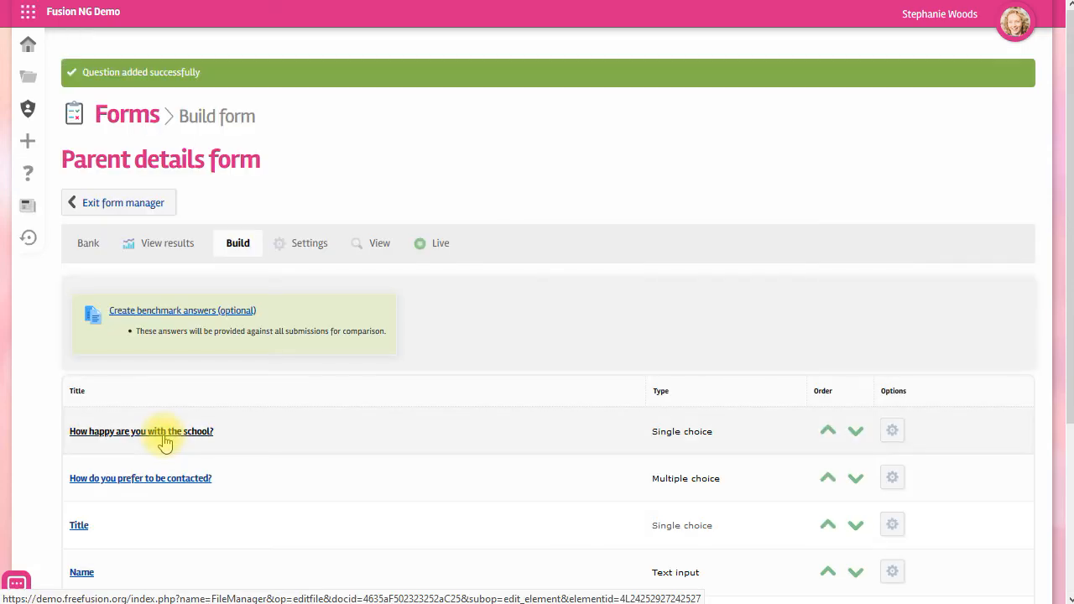
Preview the whole Parent details form down to the new content block
{"action": "left_click", "coordinate": [378, 245]}
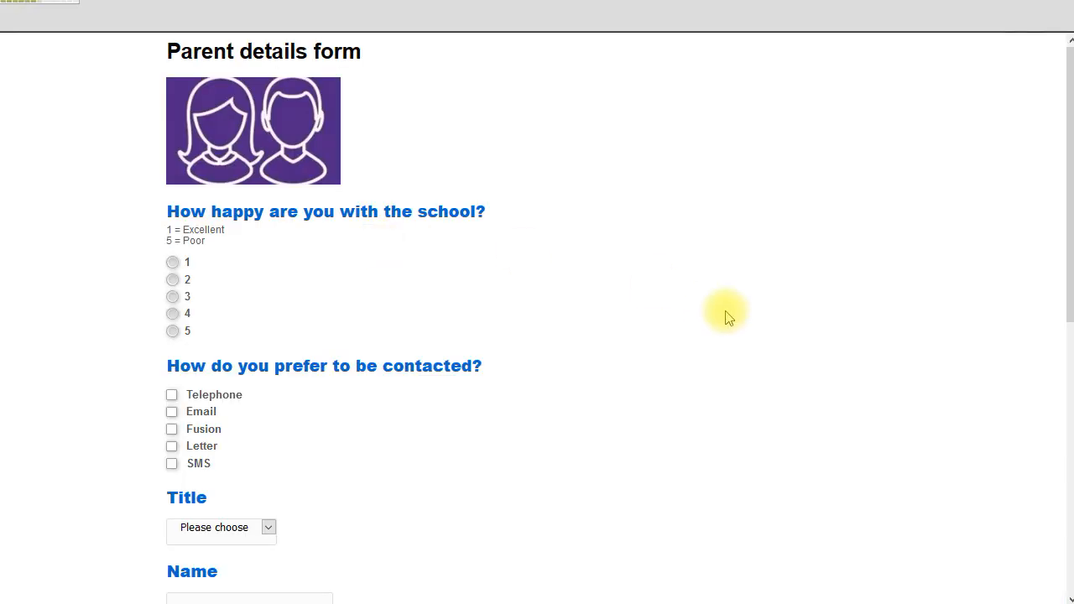
{"action": "scroll", "coordinate": [725, 314], "scroll_direction": "down", "scroll_amount": 6}
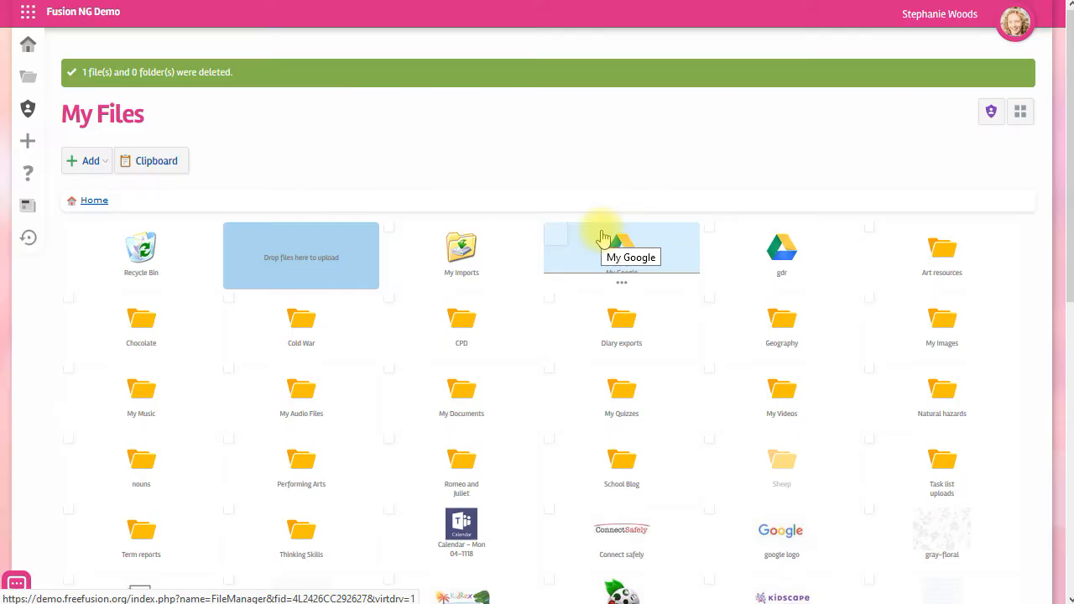
Open the Parent details form from My Files to show its QR code and private link, and open the file's options after closing it
{"action": "scroll", "coordinate": [587, 210], "scroll_direction": "down", "scroll_amount": 5}
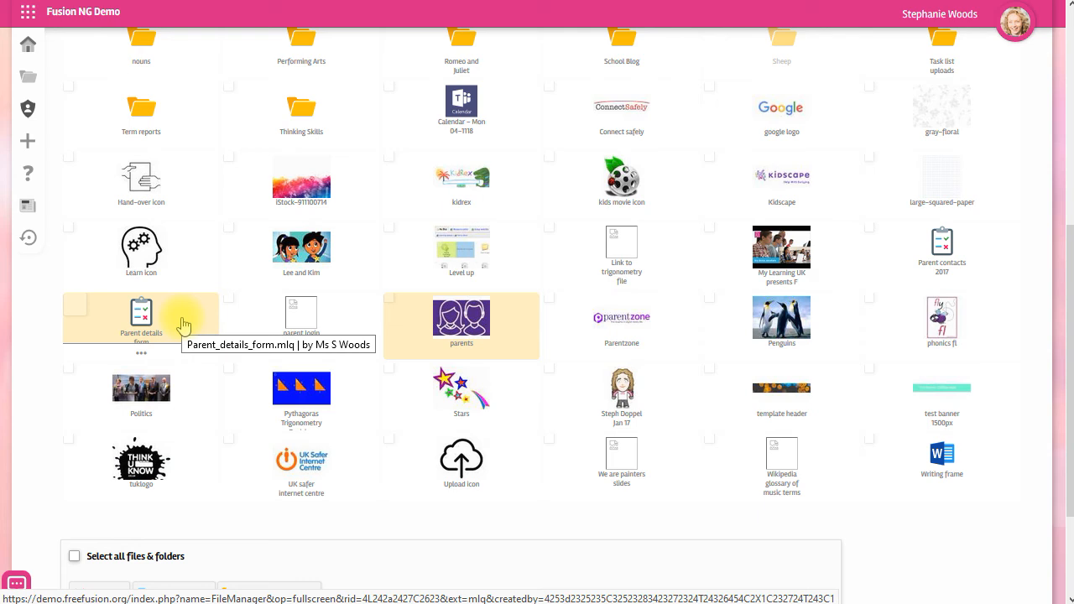
{"action": "left_click", "coordinate": [184, 326]}
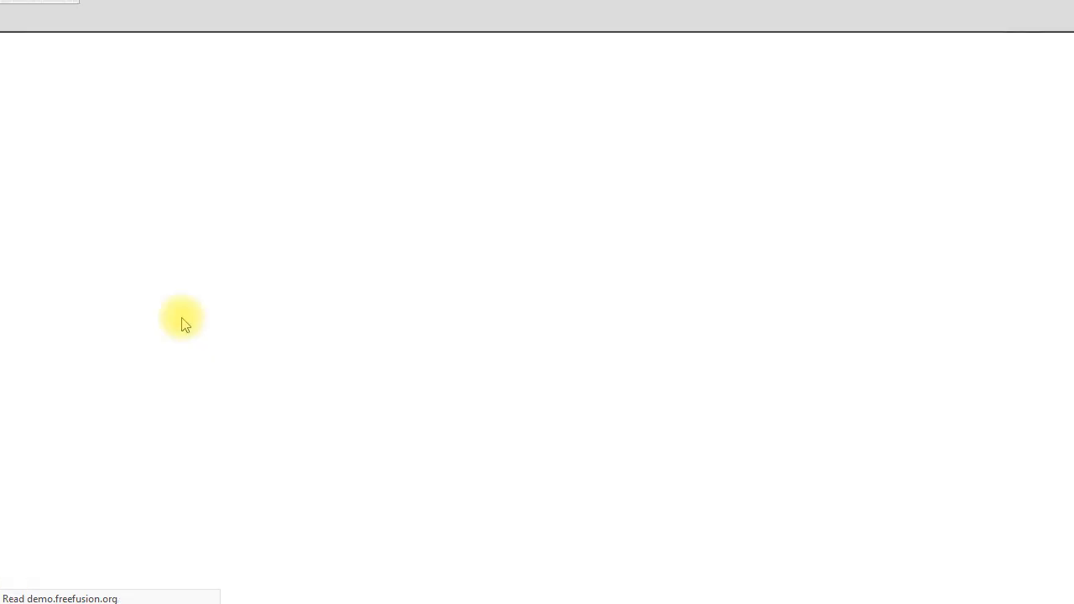
{"action": "left_click", "coordinate": [23, 17]}
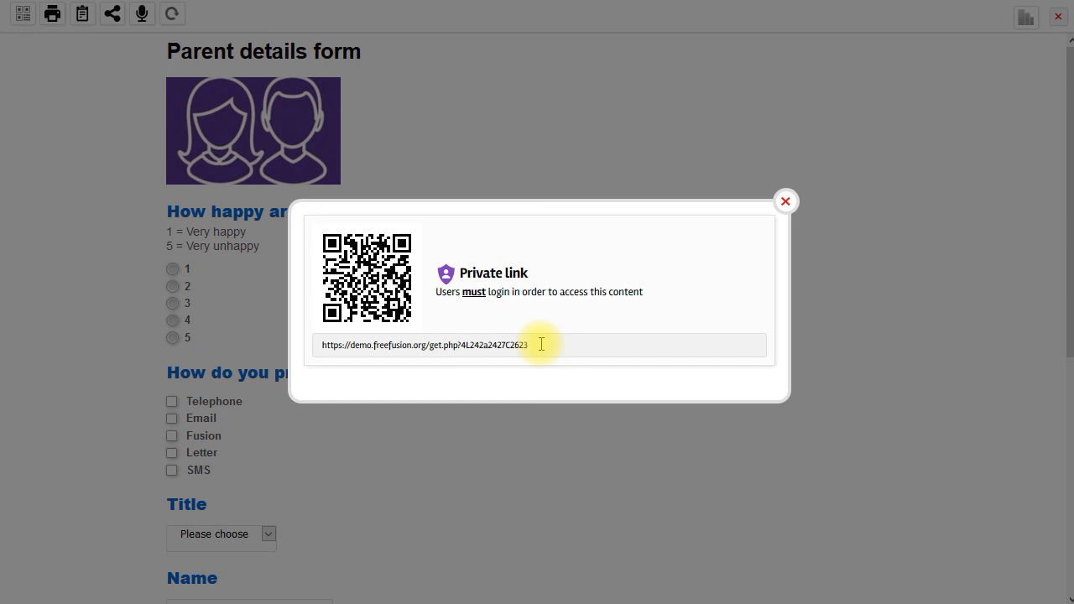
{"action": "left_click", "coordinate": [766, 173]}
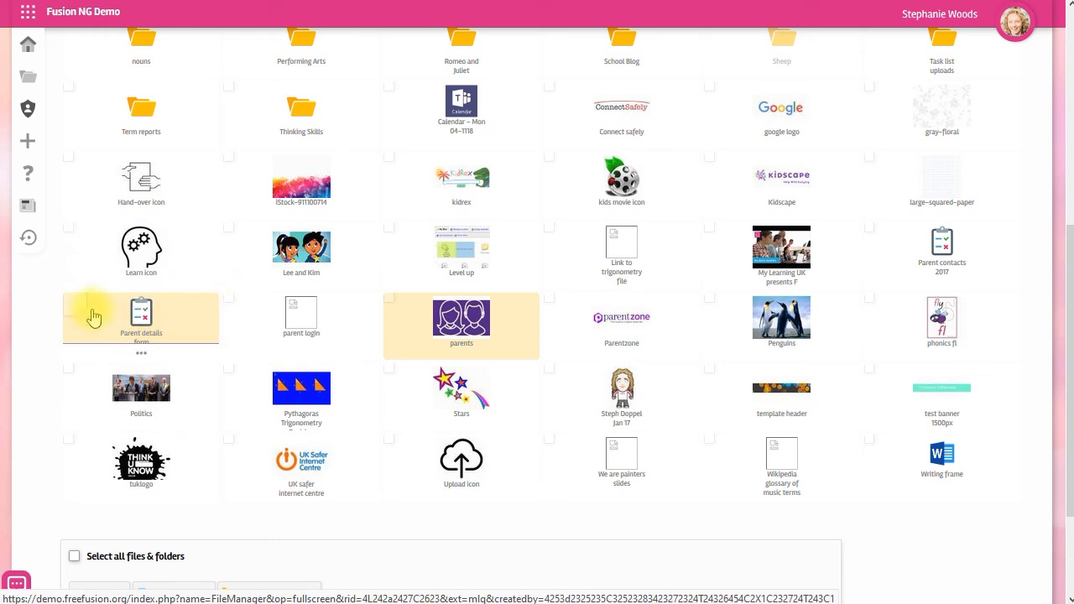
{"action": "left_click", "coordinate": [143, 356]}
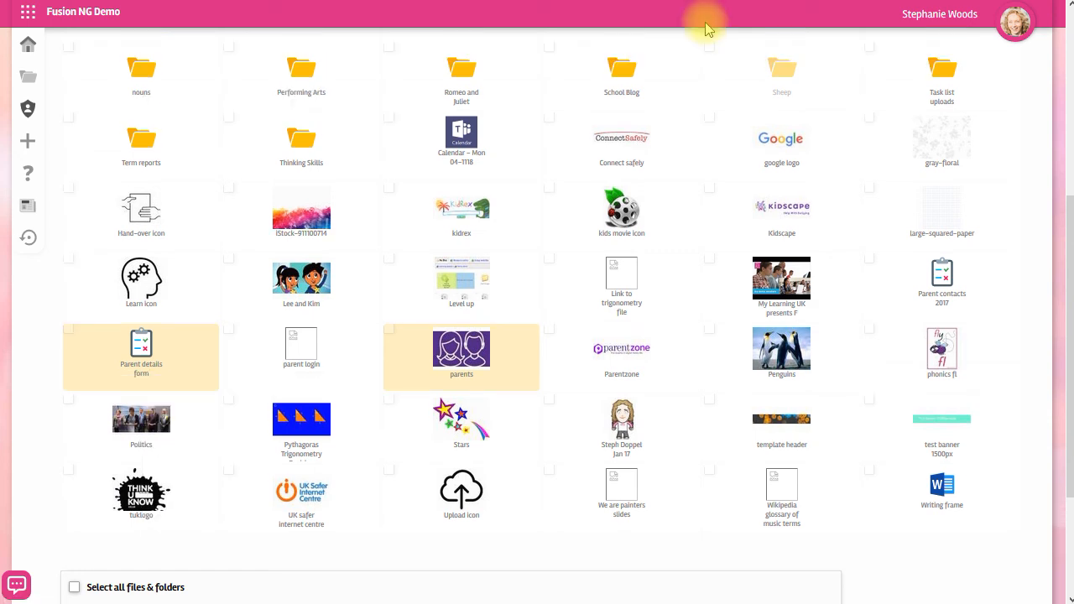
Open the Parent details form's results and view the answers in the submission dated 06/05/2020
{"action": "left_click", "coordinate": [144, 349]}
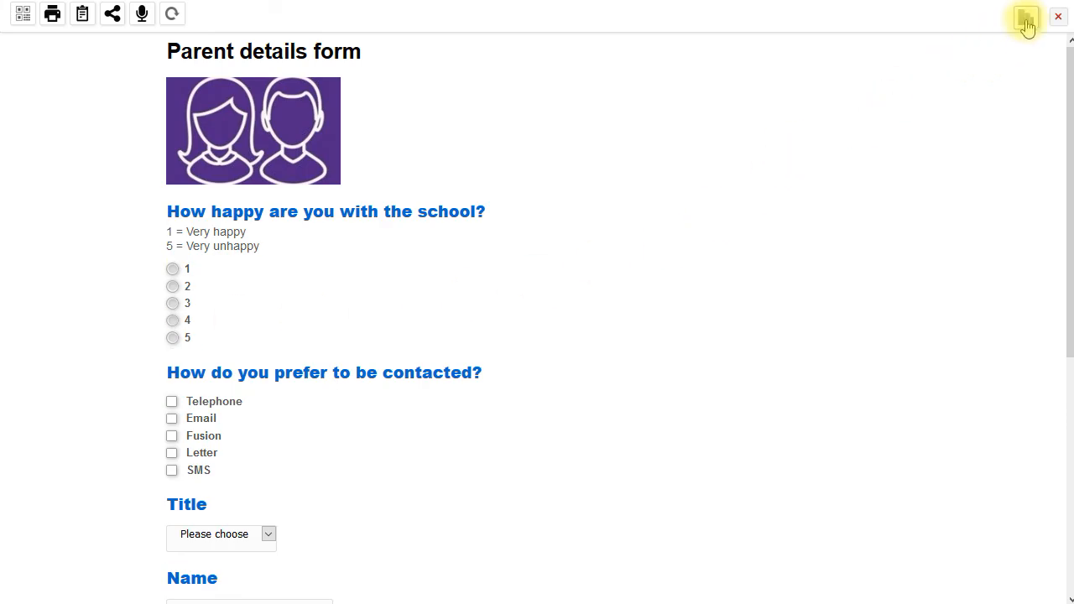
{"action": "left_click", "coordinate": [1024, 20]}
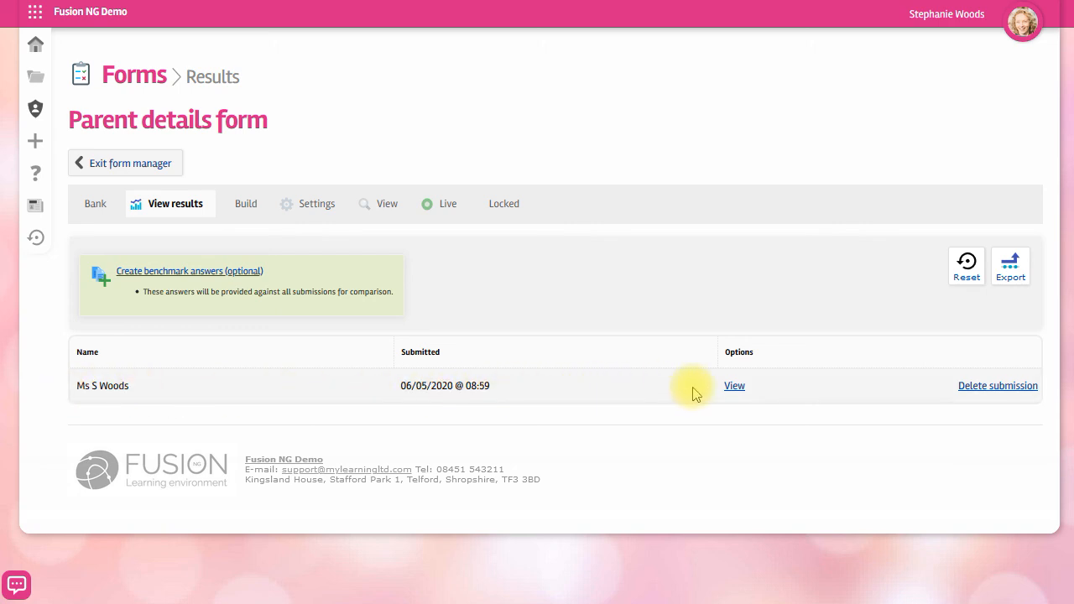
{"action": "left_click", "coordinate": [732, 388]}
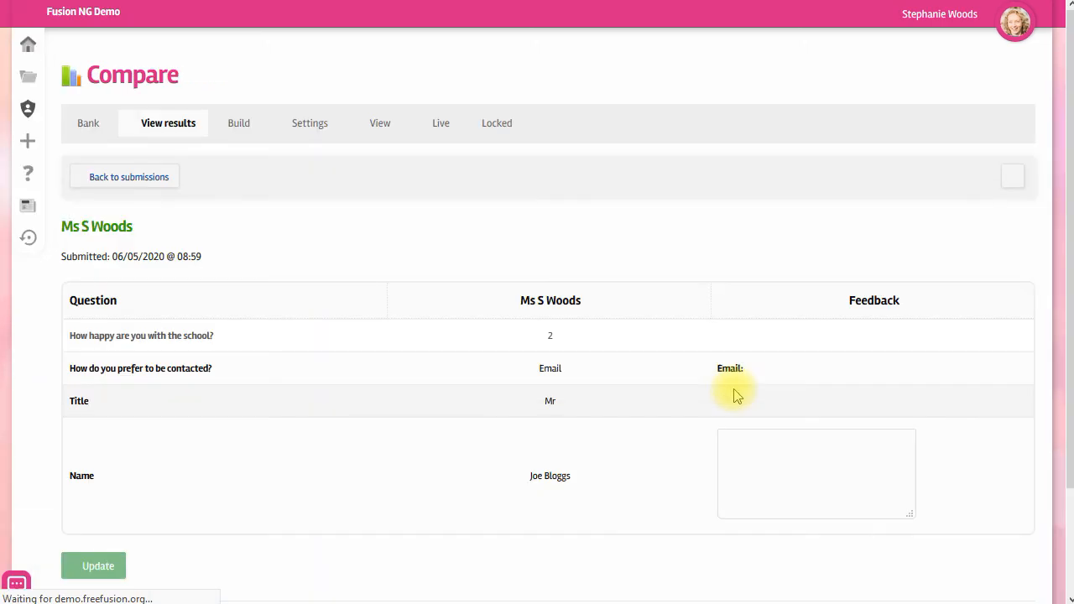
Return to the list of submissions and open the export page for the form's results
{"action": "key", "text": "alt+Left"}
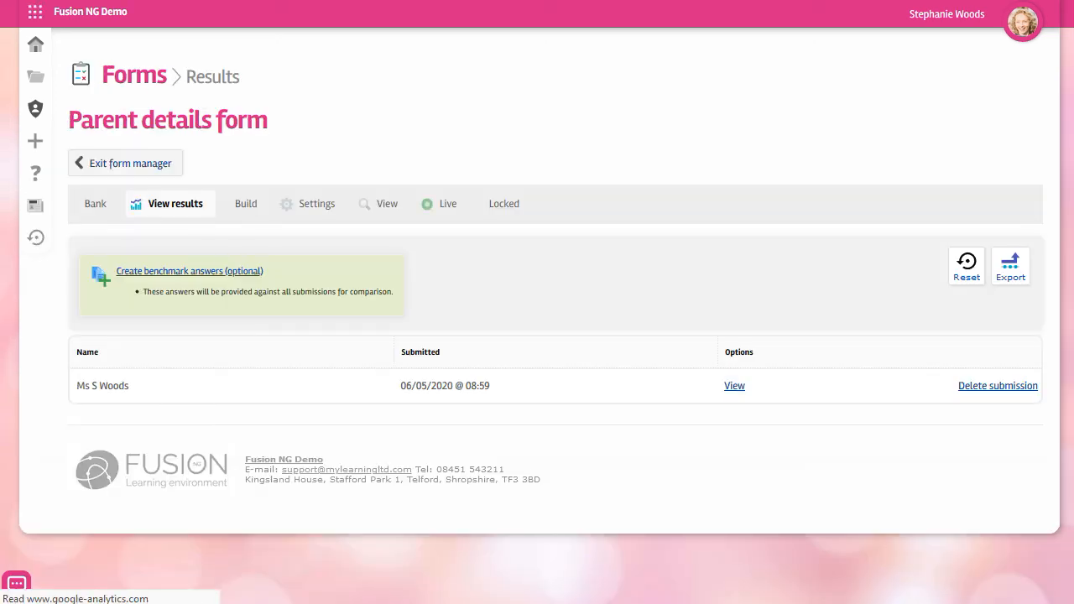
{"action": "left_click", "coordinate": [1009, 270]}
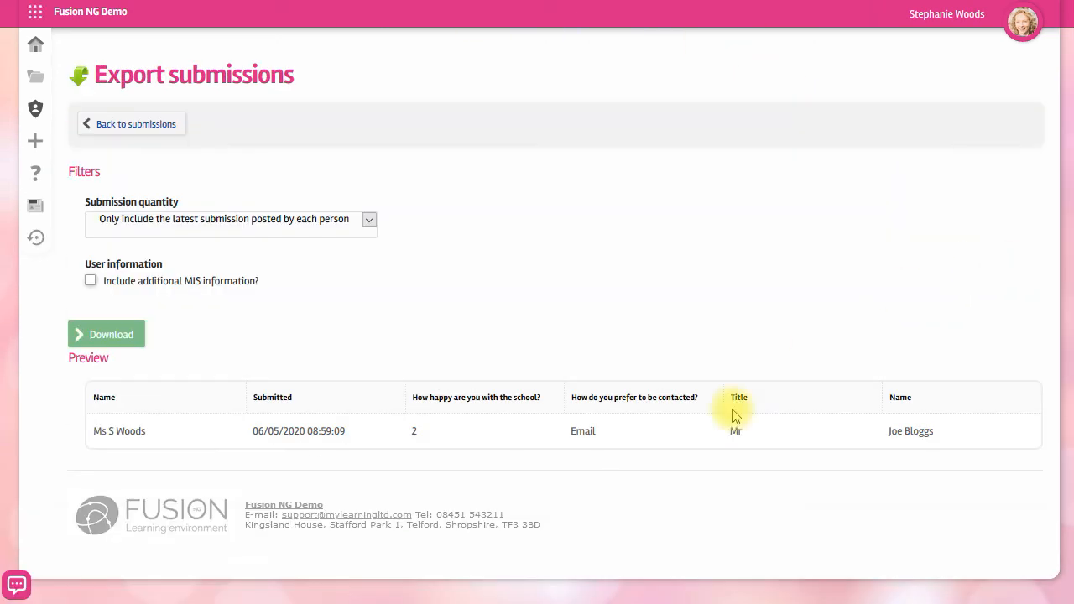